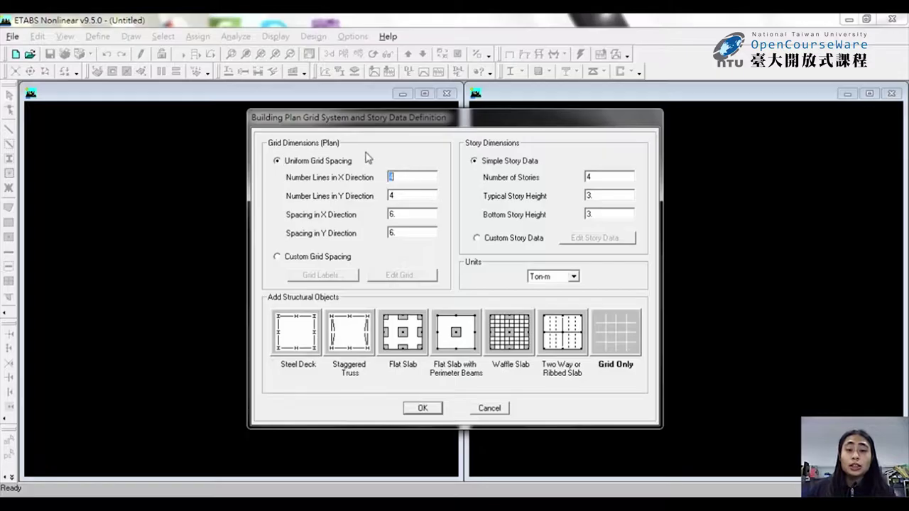
Define a uniform plan grid with 2 lines in X, 1 line in Y and 5 m X spacing, and check its grid data.
double_click(411, 195)
type("1")
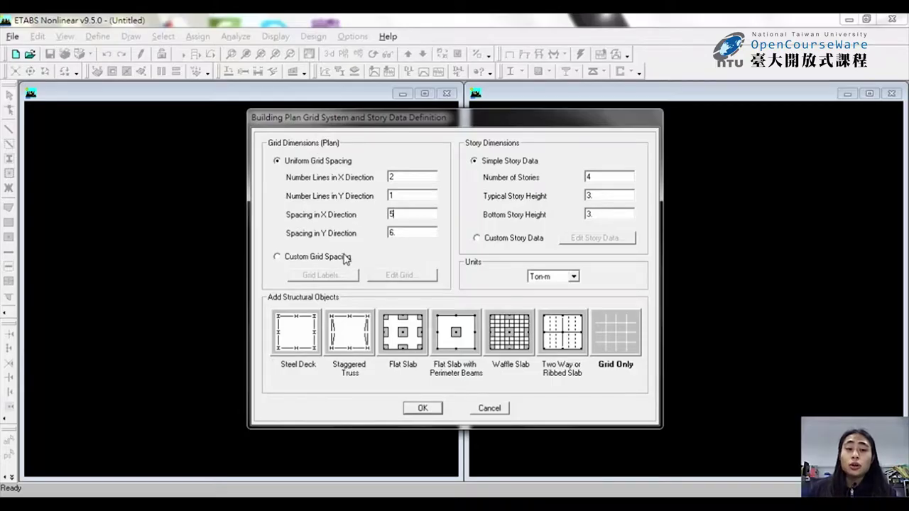
left_click(313, 257)
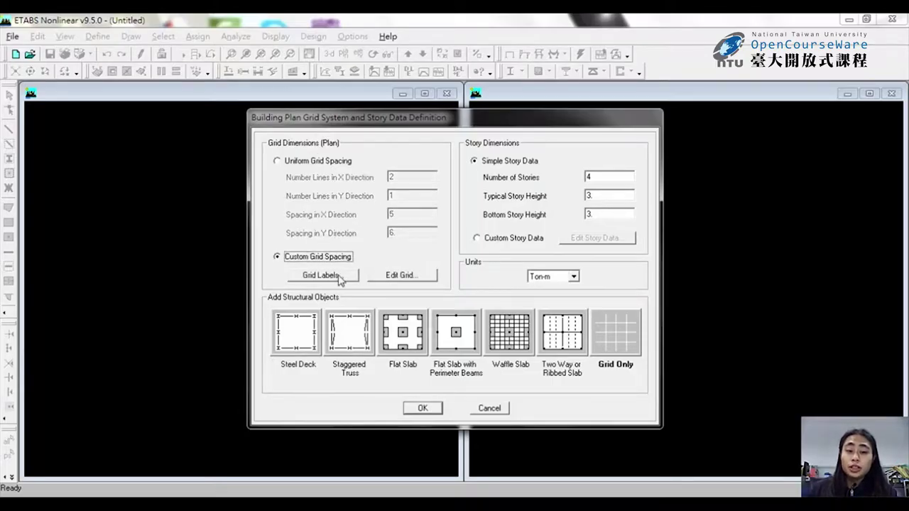
left_click(401, 275)
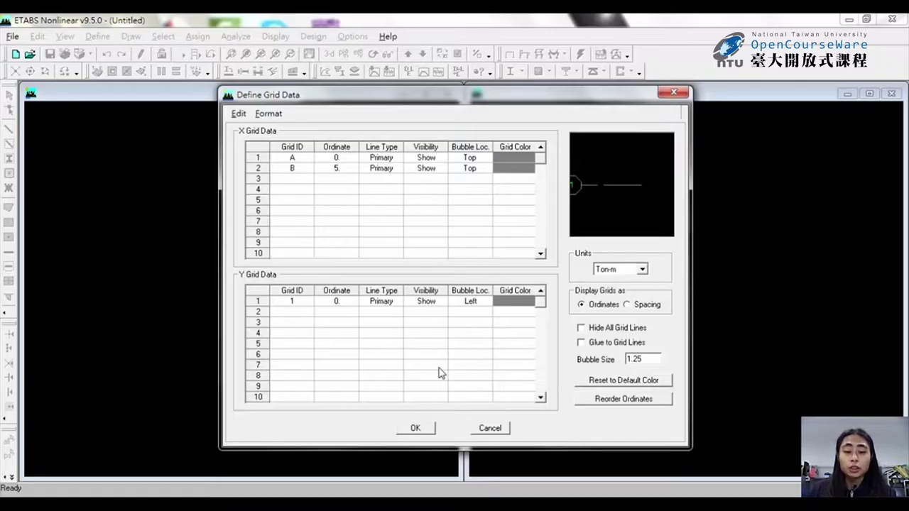
left_click(415, 428)
left_click(289, 163)
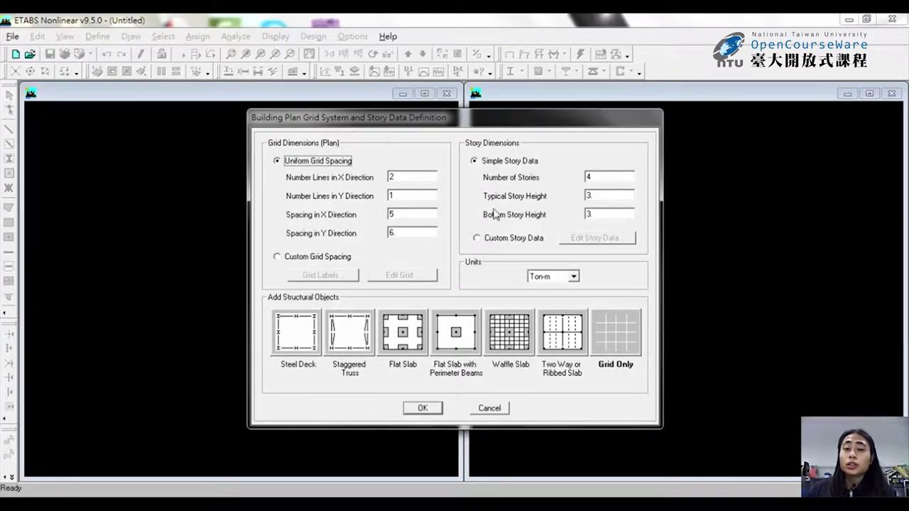
Set the number of stories to 1 and check the custom story data table, keeping simple story data.
double_click(607, 176)
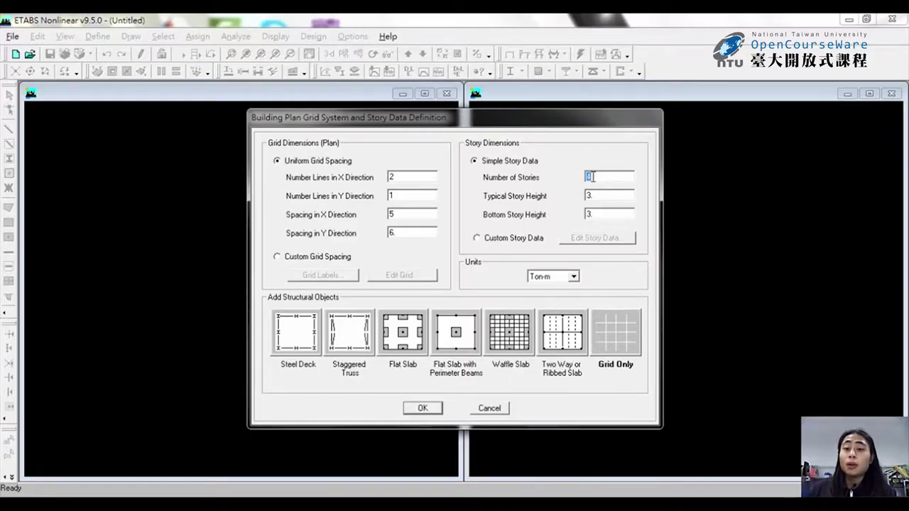
type("1")
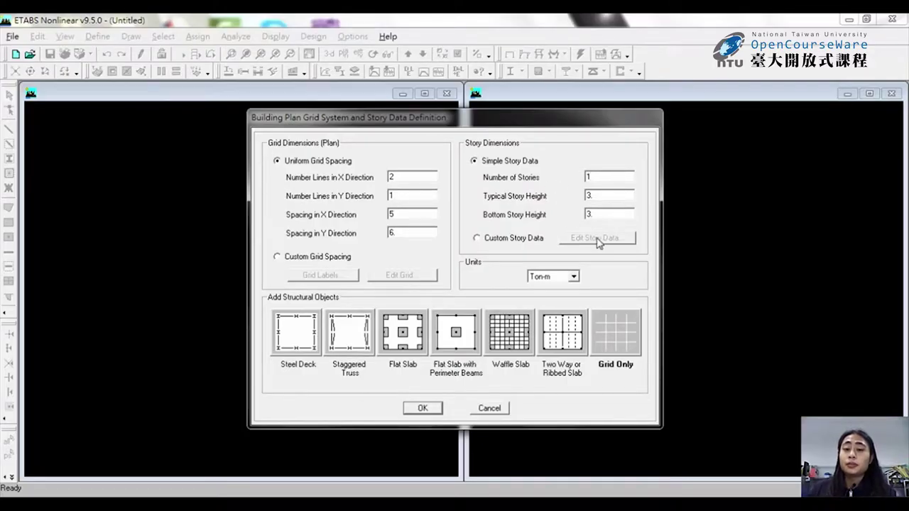
left_click(511, 238)
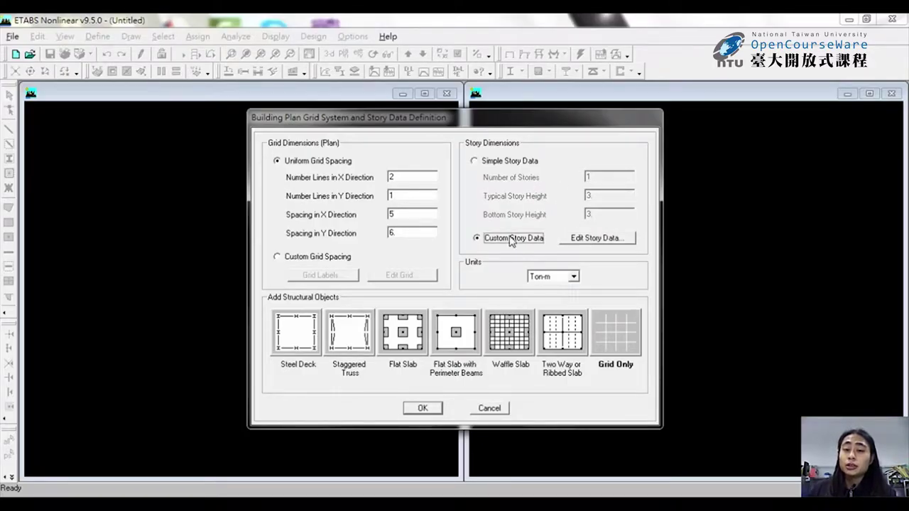
left_click(579, 239)
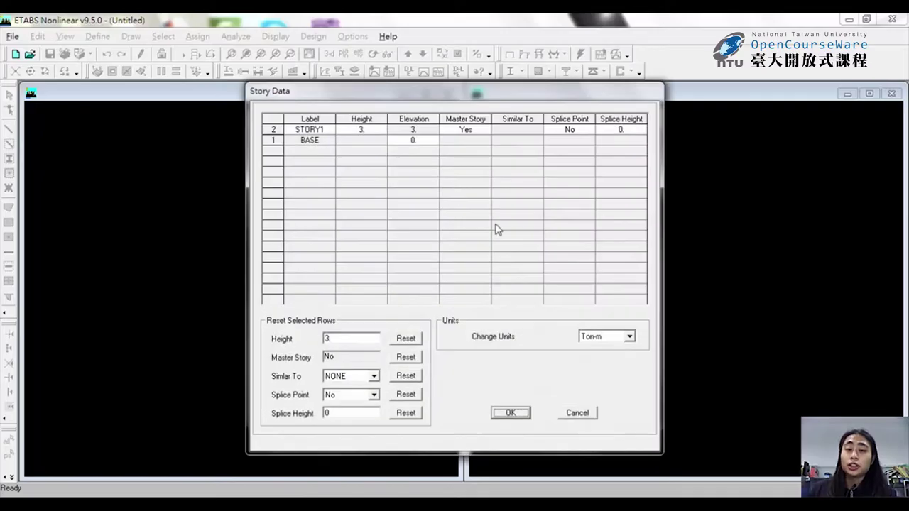
left_click(516, 414)
left_click(501, 162)
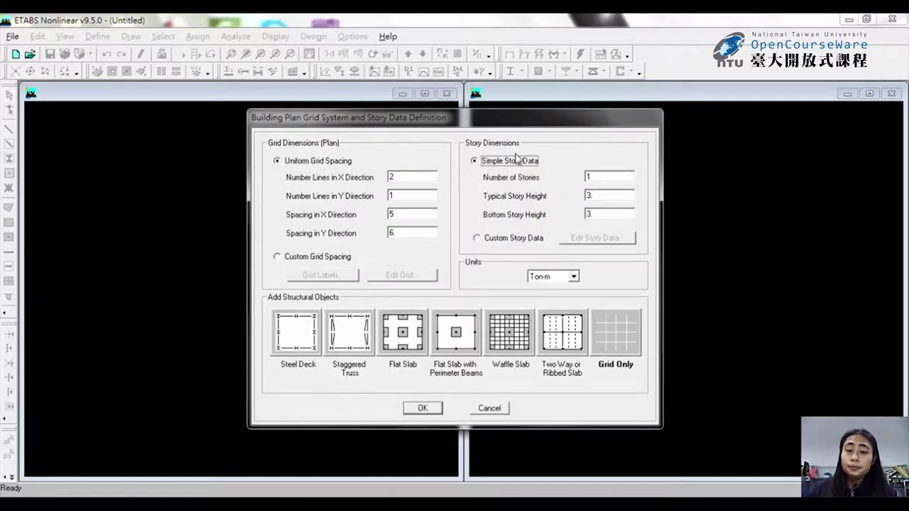
Create the model with the grid only, without any predefined structural objects.
left_click(627, 345)
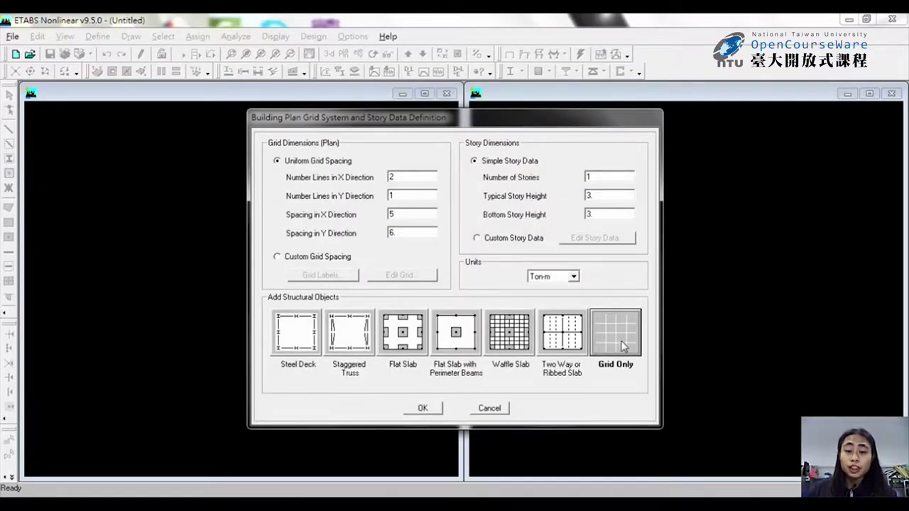
left_click(419, 408)
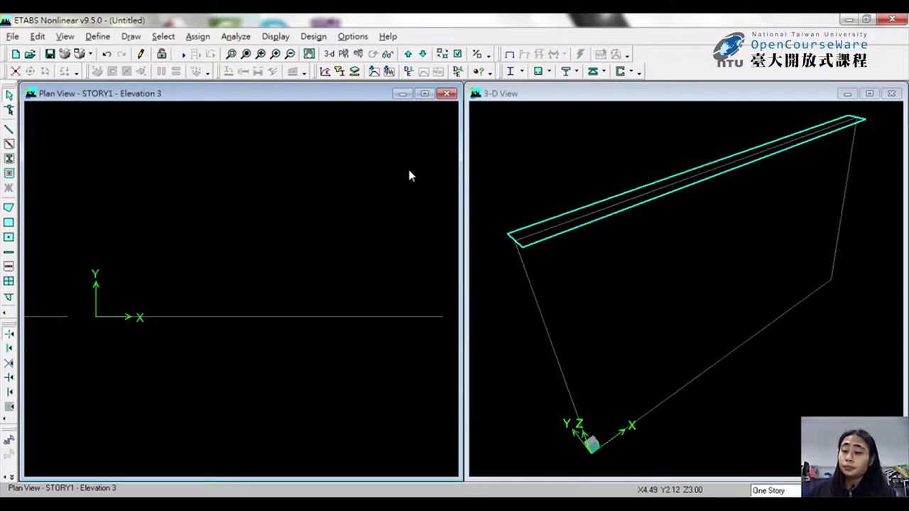
Set the modulus of elasticity of the CONC material to 2509980.
left_click(98, 37)
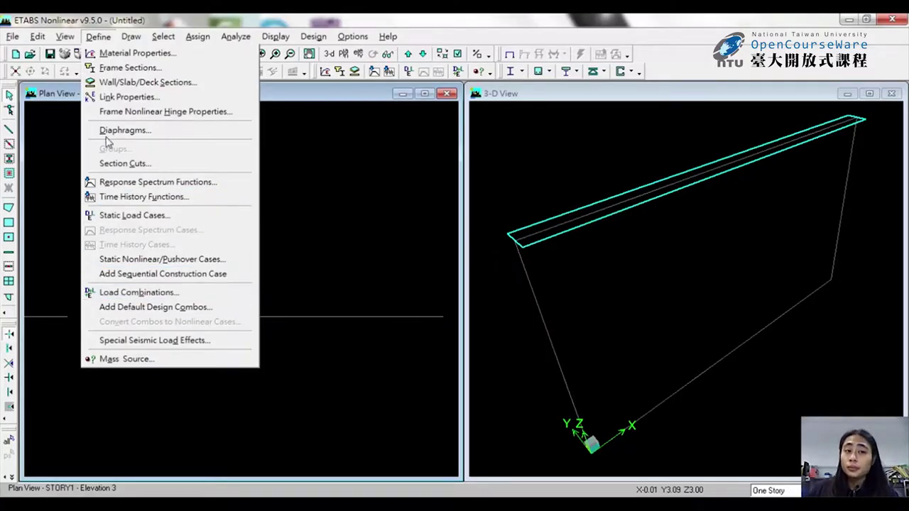
left_click(140, 57)
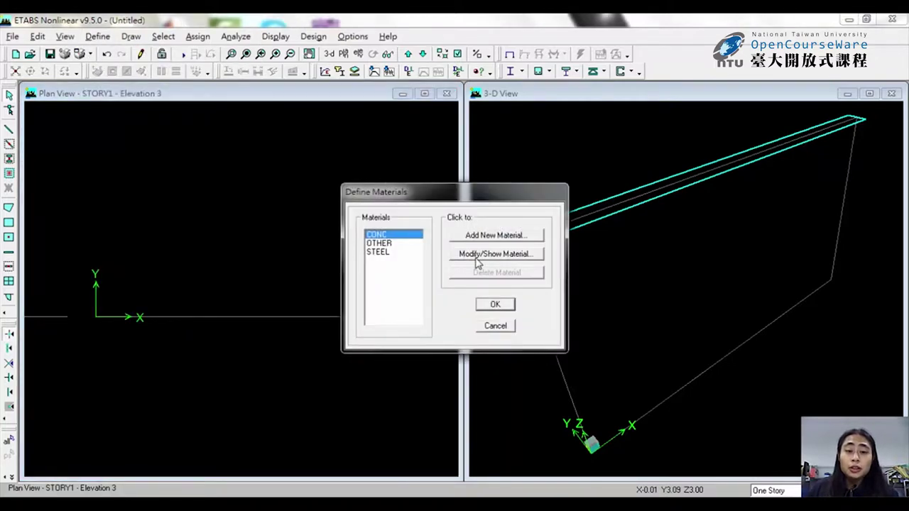
left_click(478, 255)
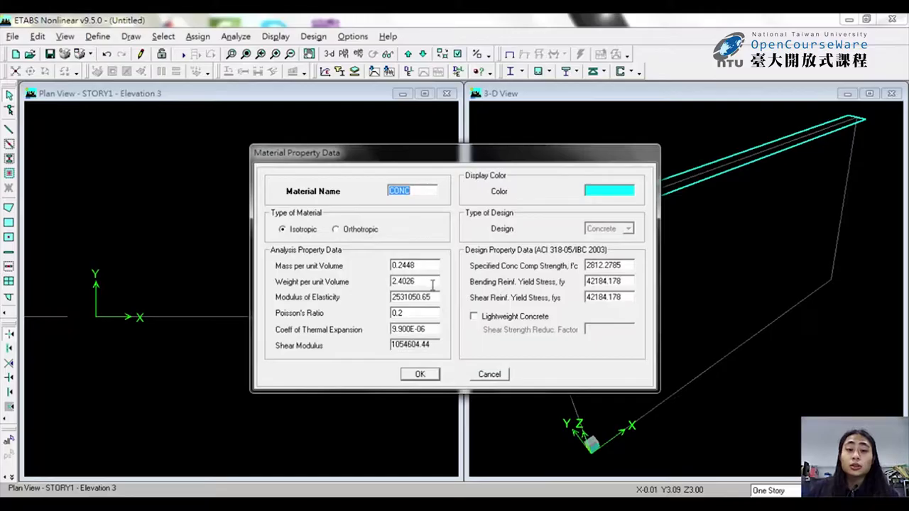
double_click(435, 300)
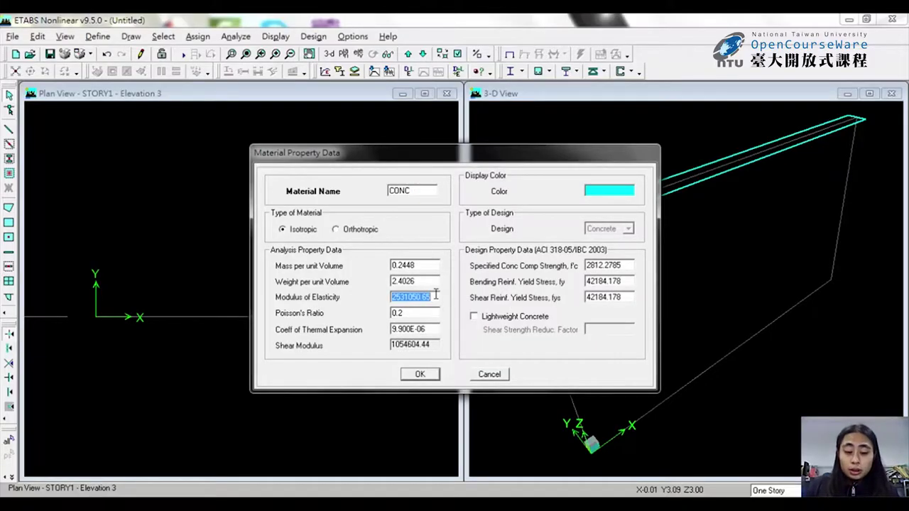
type("2509980")
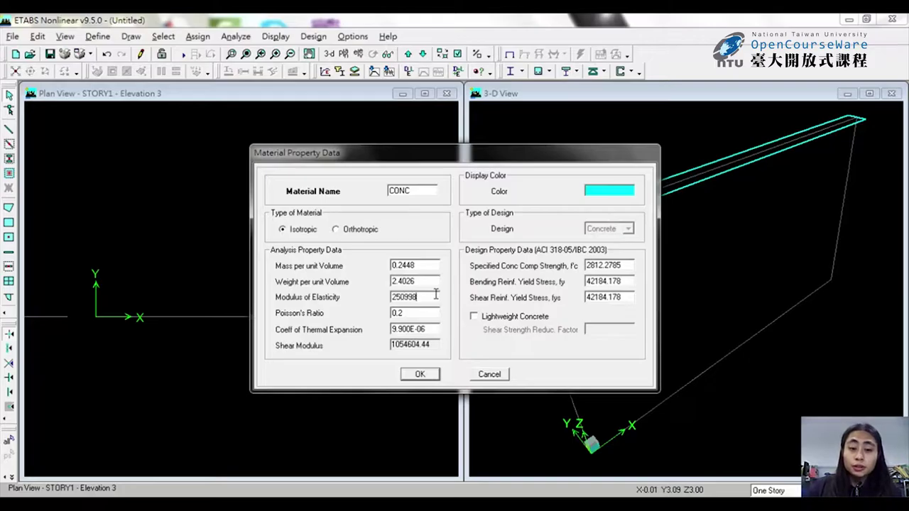
Set CONC's compressive strength f'c to 2800, bending yield stress fy to 42000 and shear yield stress fys to 28000, and close the material definitions.
double_click(617, 266)
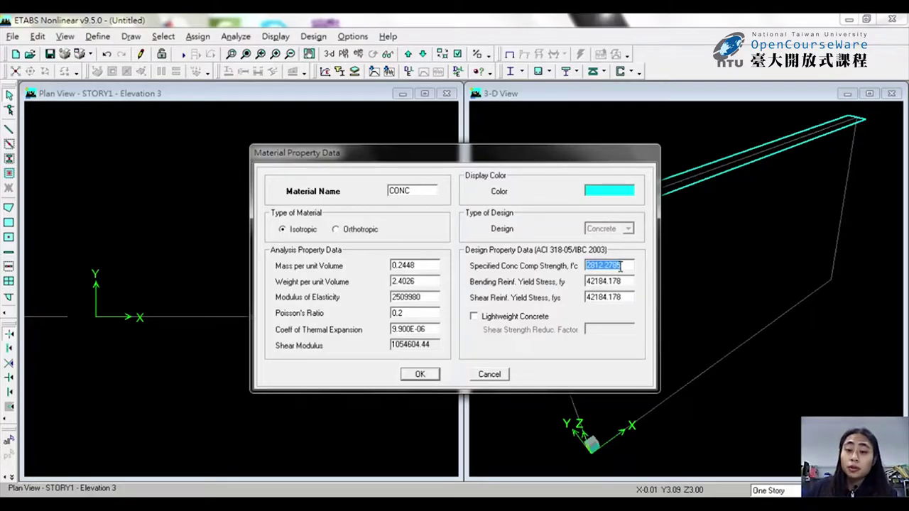
type("2800")
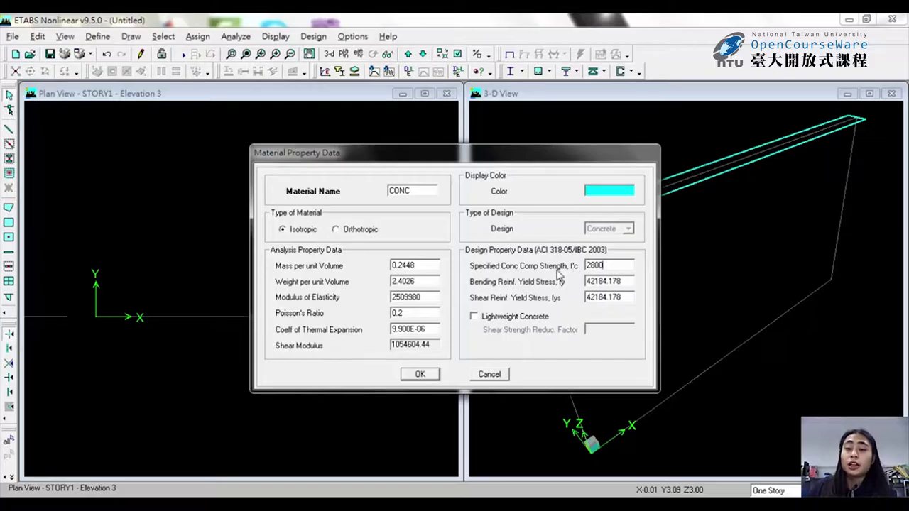
double_click(623, 281)
type("42000")
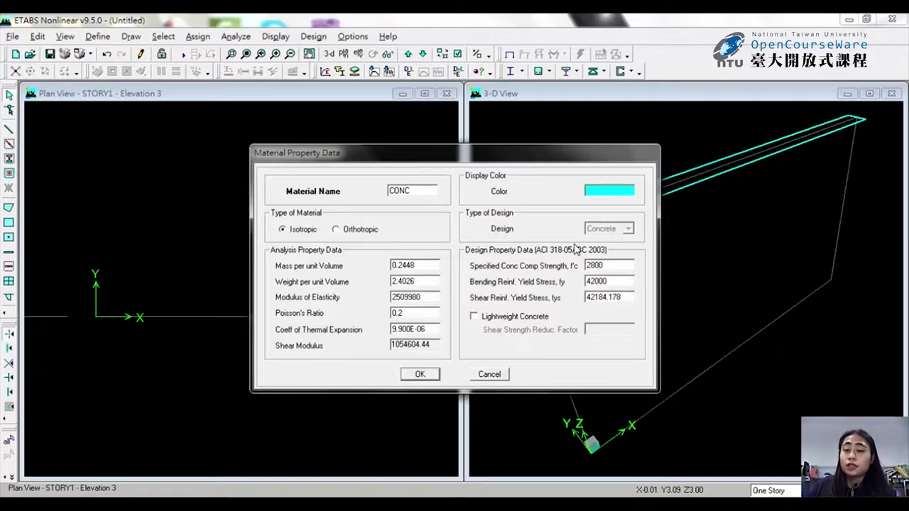
double_click(611, 298)
type("28000")
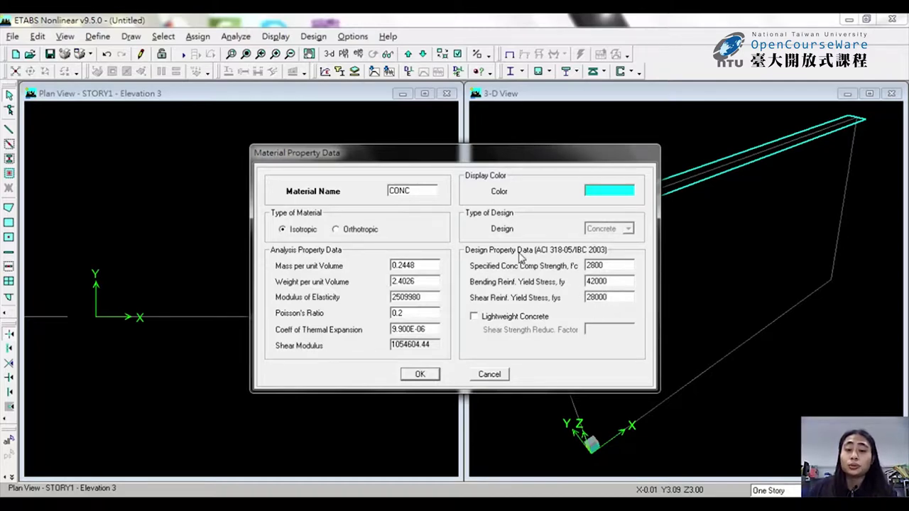
left_click(419, 375)
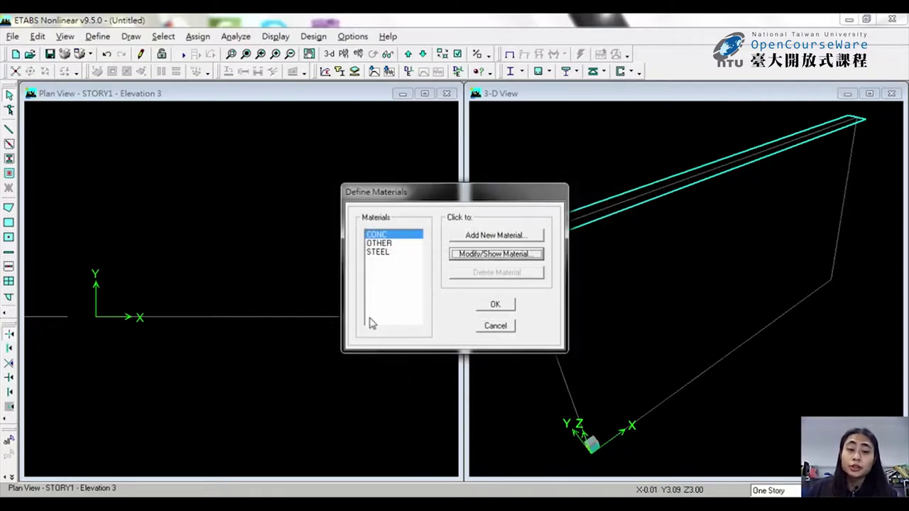
left_click(402, 252)
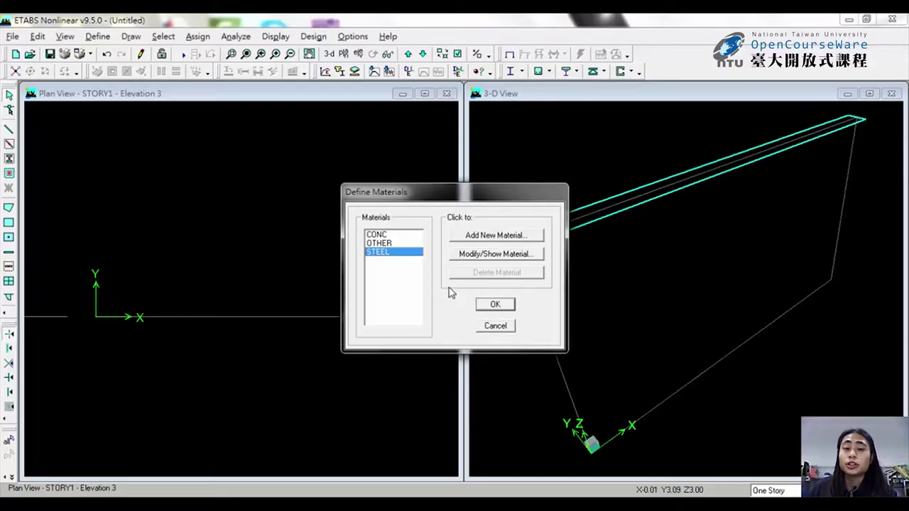
left_click(494, 324)
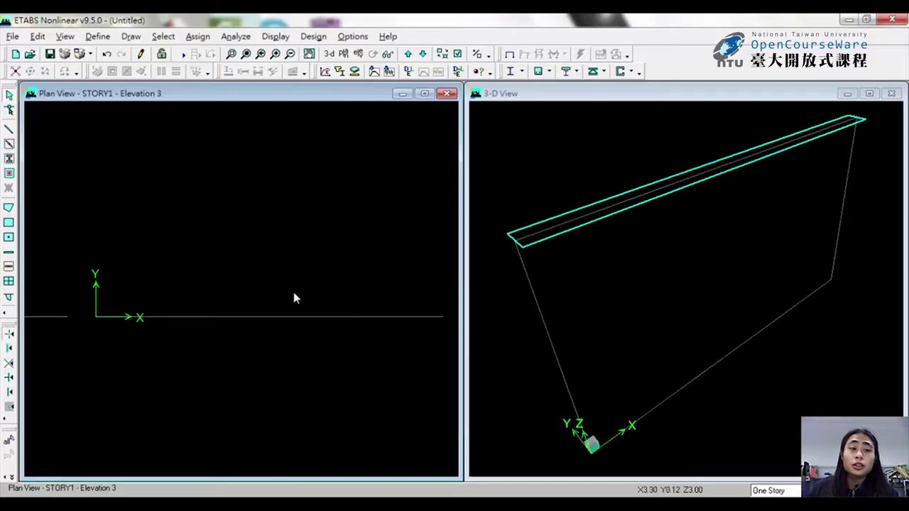
Add a rectangular frame section named COLUMN and assign it the CONC material.
left_click(93, 38)
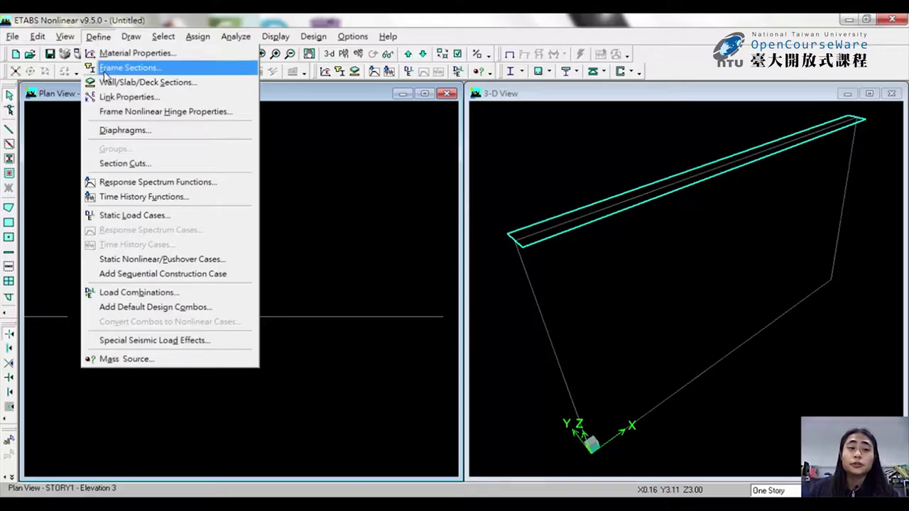
left_click(114, 68)
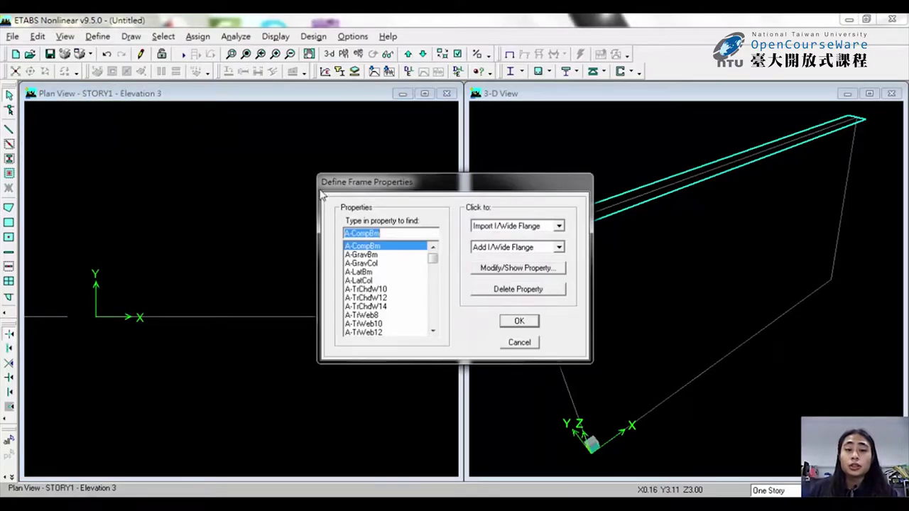
left_click(502, 248)
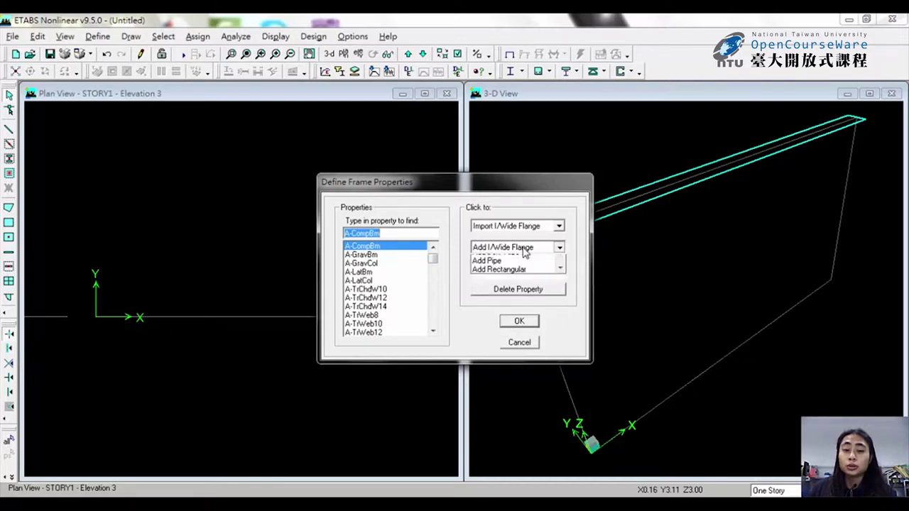
left_click(513, 321)
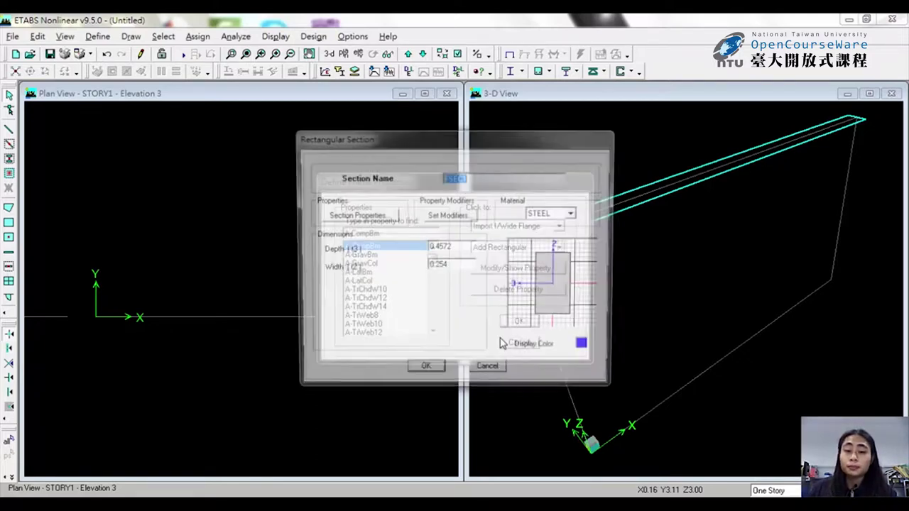
type("COLUMN")
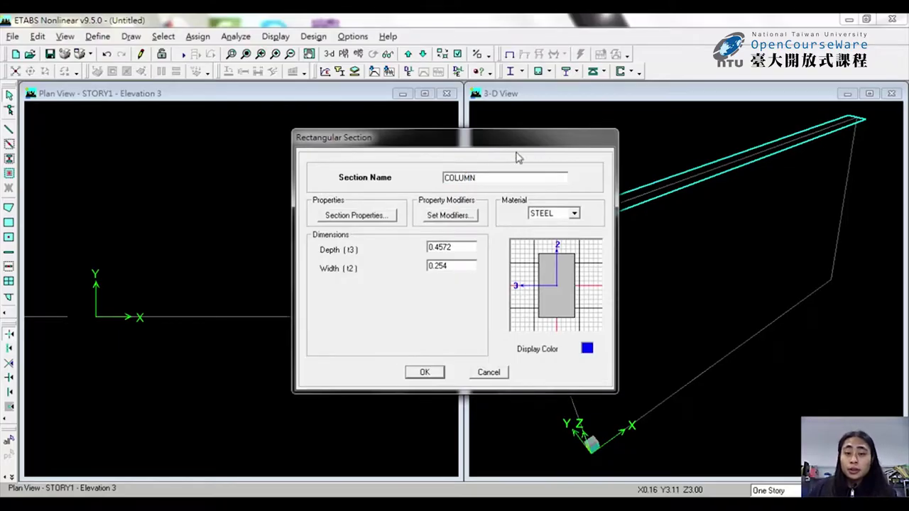
left_click(544, 216)
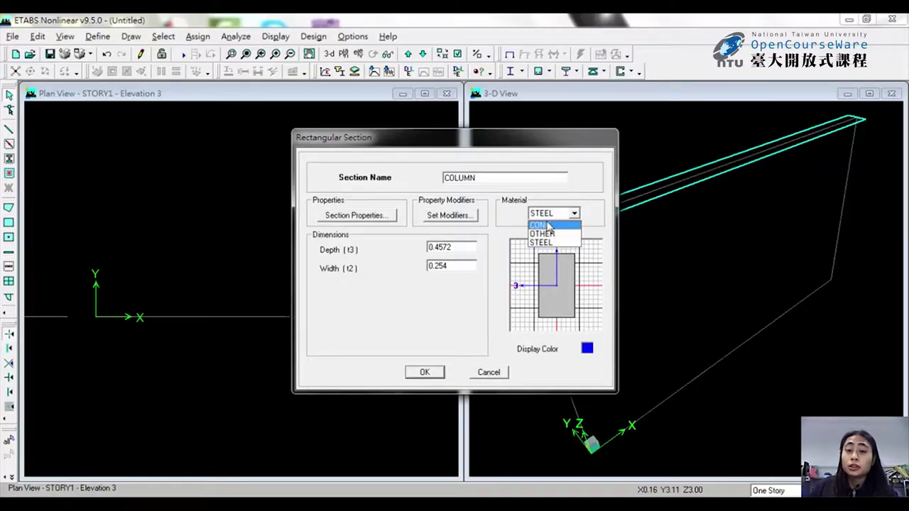
left_click(545, 228)
Set both the depth (t3) and the width (t2) of the COLUMN section to 0.35 m.
double_click(461, 247)
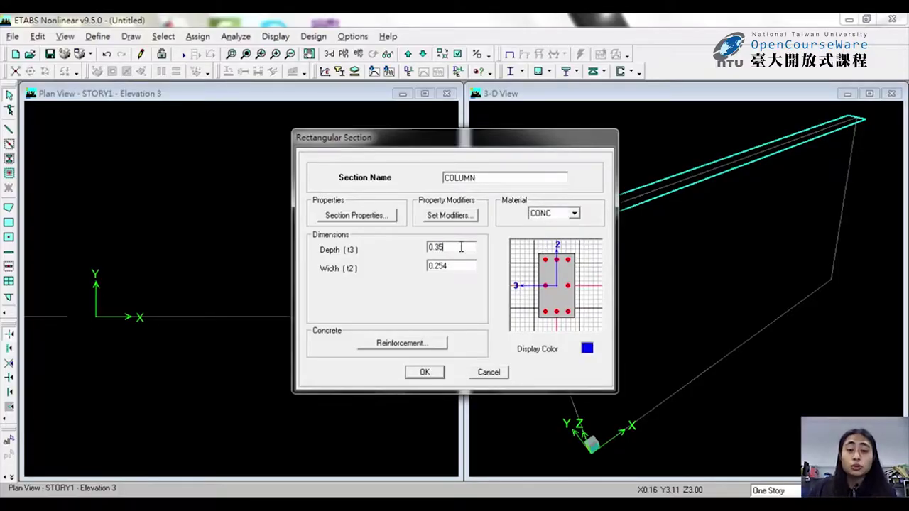
double_click(464, 264)
type("0")
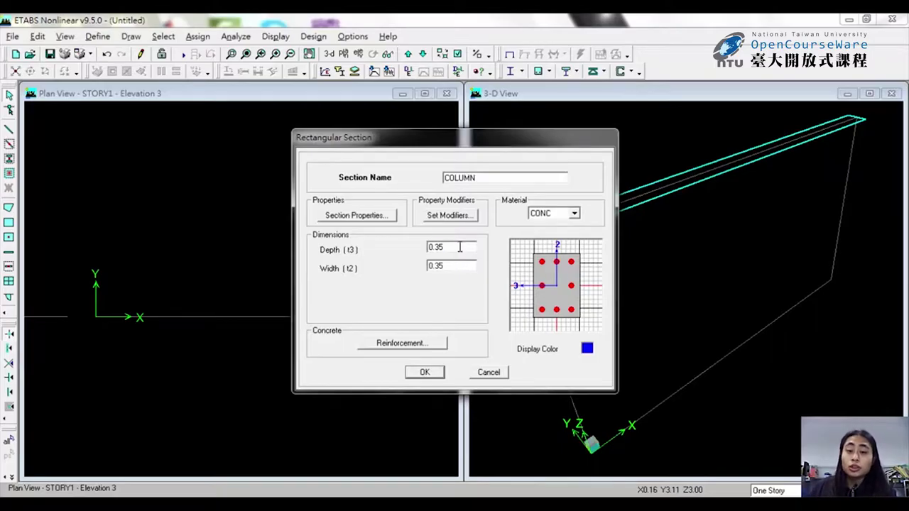
double_click(460, 247)
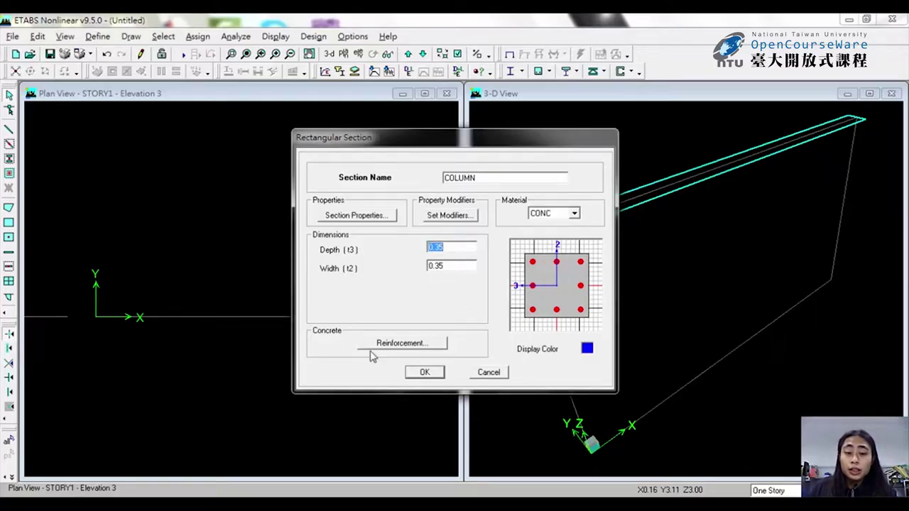
Accept the column-type reinforcement data with reinforcement to be designed, and save the COLUMN section.
left_click(418, 343)
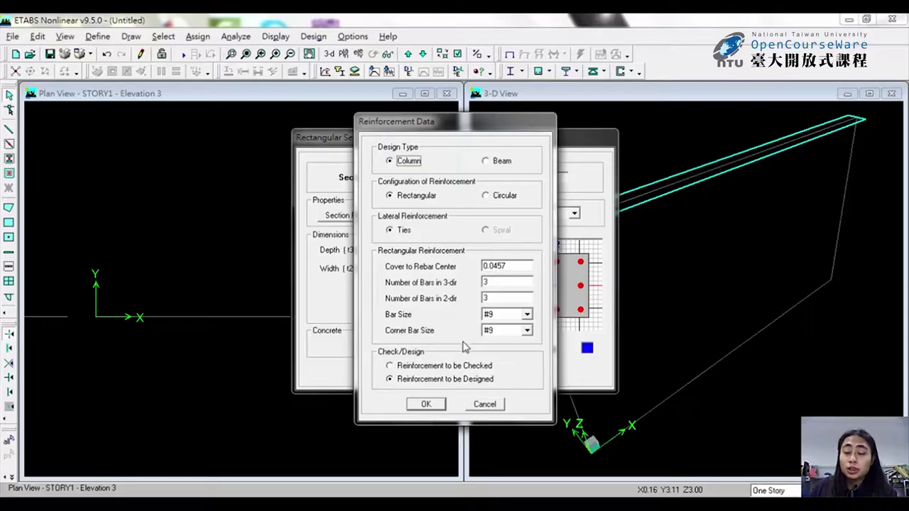
left_click(431, 405)
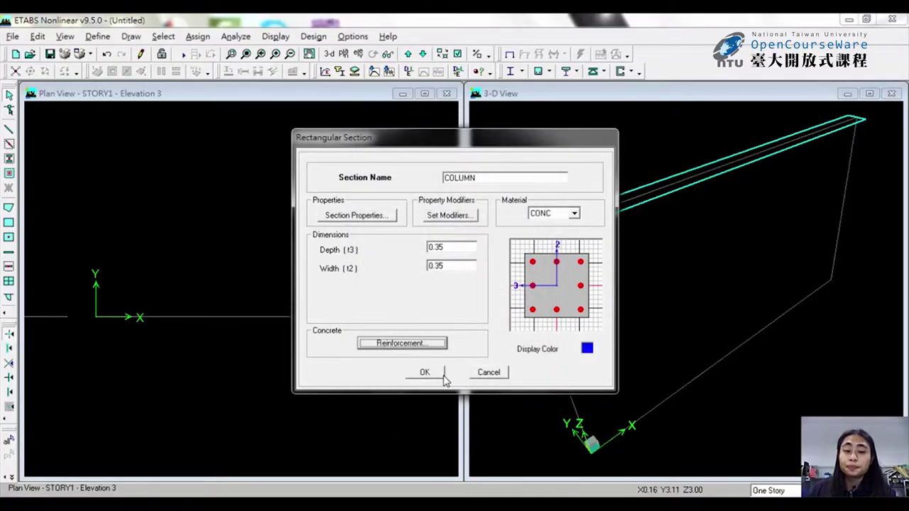
left_click(426, 373)
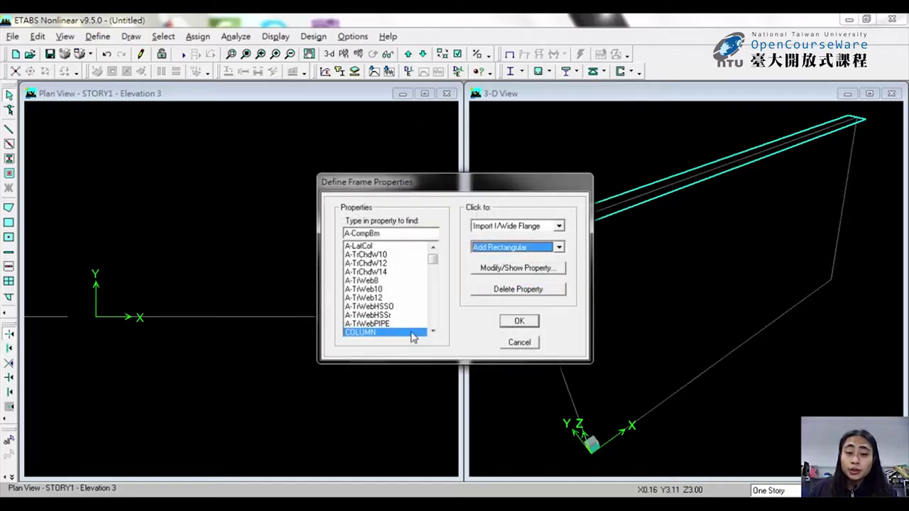
Add a second rectangular frame section named BEAM and assign it the CONC material.
left_click(432, 330)
left_click(432, 331)
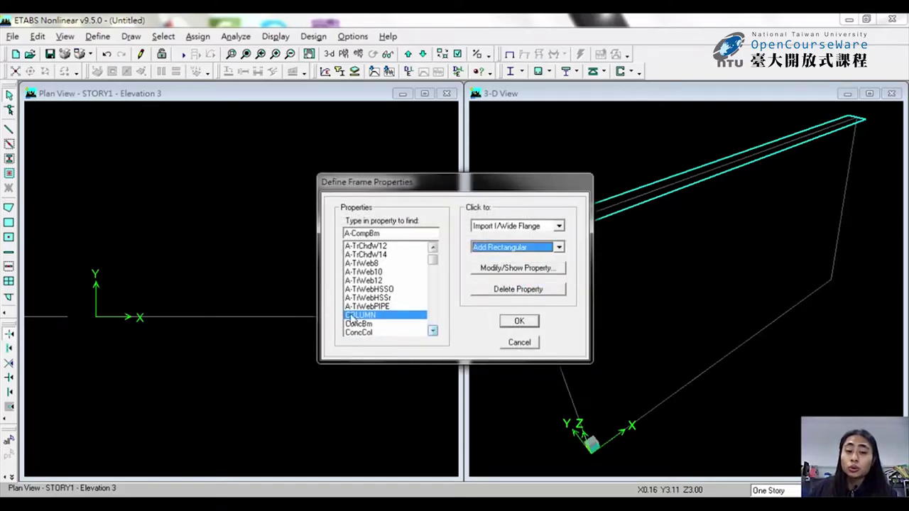
left_click(503, 249)
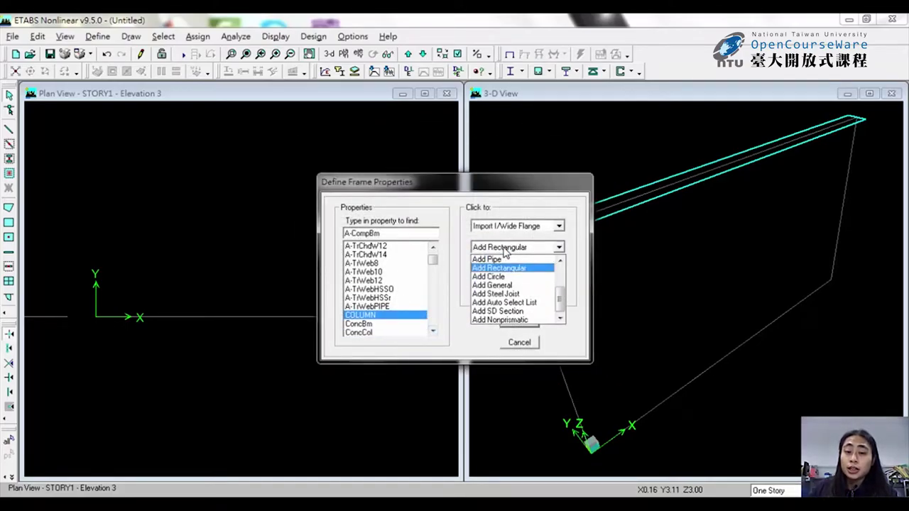
left_click(513, 269)
double_click(449, 176)
type("BEAM")
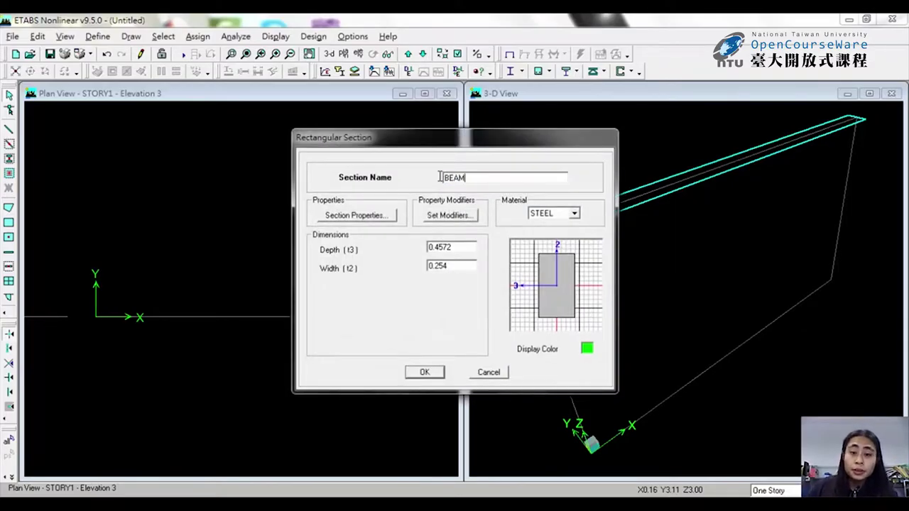
left_click(553, 214)
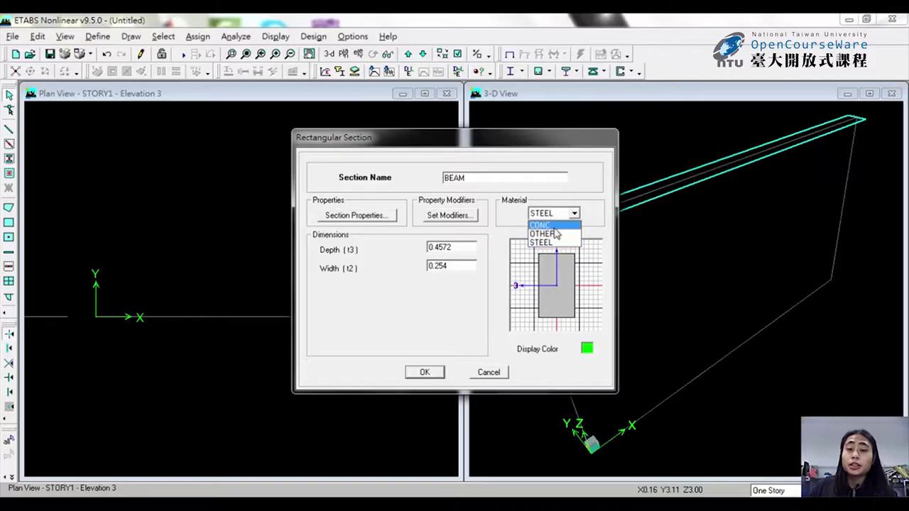
left_click(553, 240)
Set the BEAM section's depth (t3) to 0.45 m and its width (t2) to 0.25 m.
double_click(465, 246)
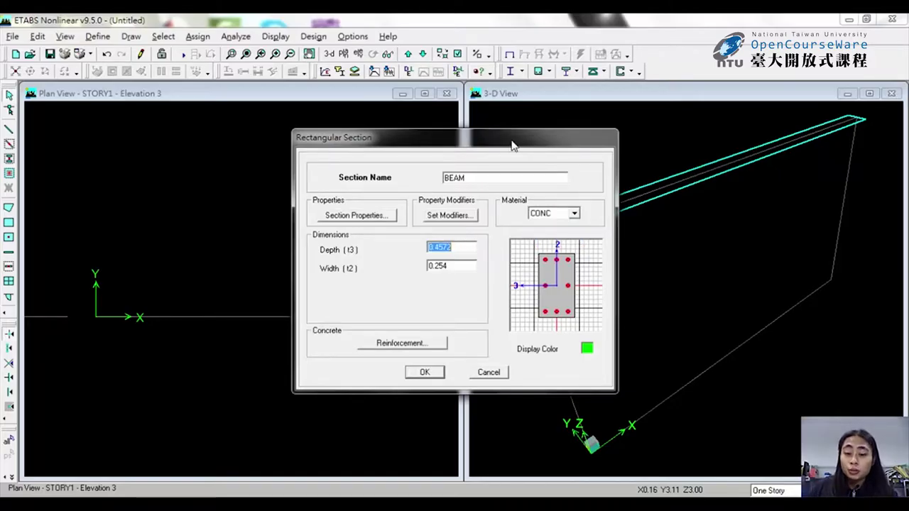
type("0.4")
double_click(466, 267)
left_click(465, 266)
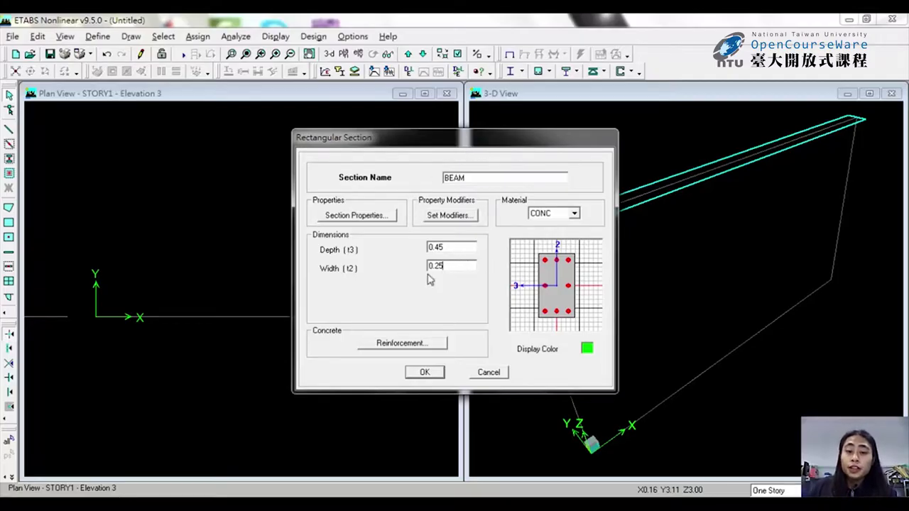
Set the BEAM section's reinforcement design type to Beam, save the section and close the frame property definitions.
left_click(410, 346)
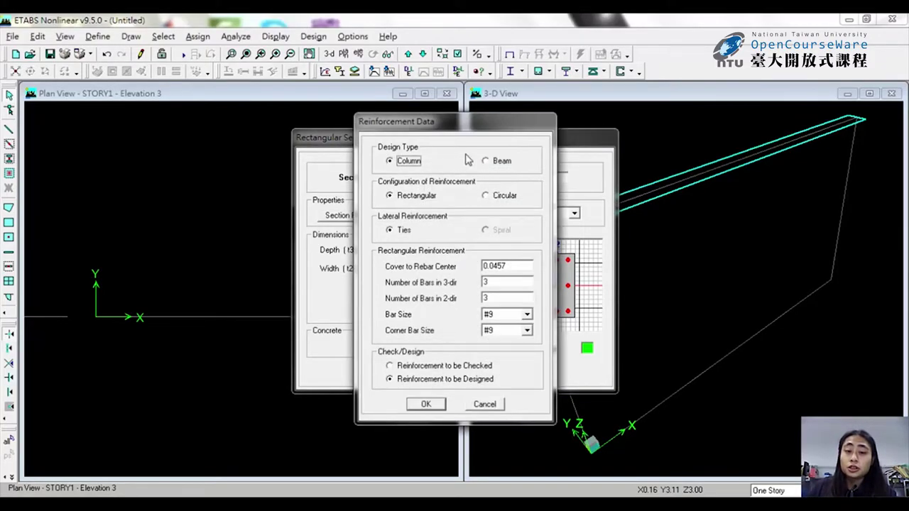
left_click(496, 163)
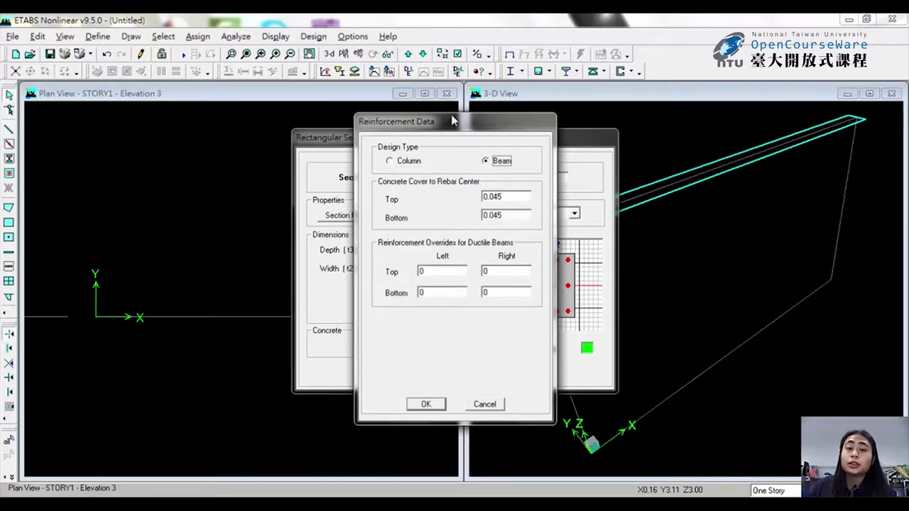
left_click(441, 403)
left_click(426, 373)
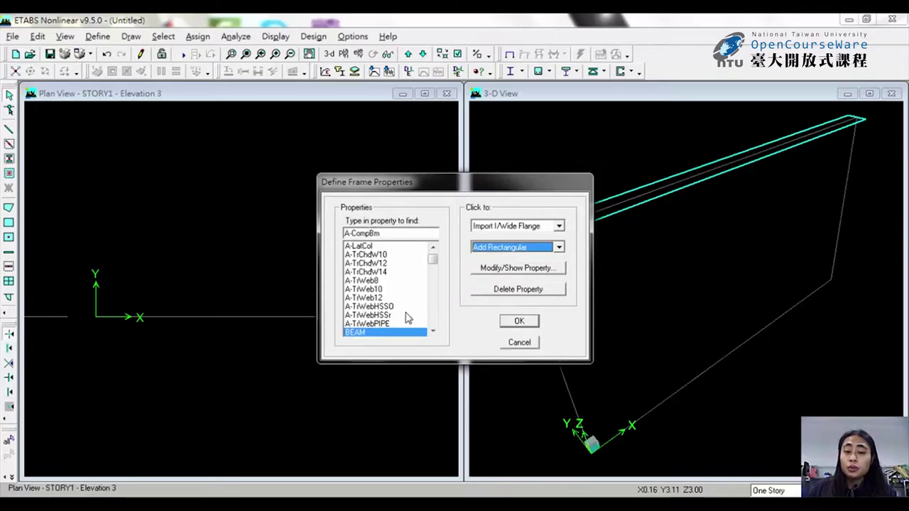
left_click(432, 332)
left_click(433, 332)
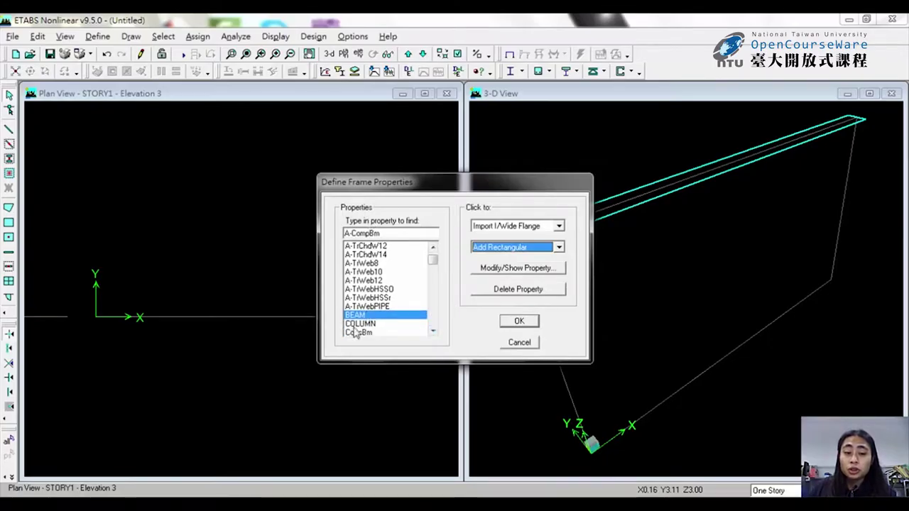
left_click(523, 322)
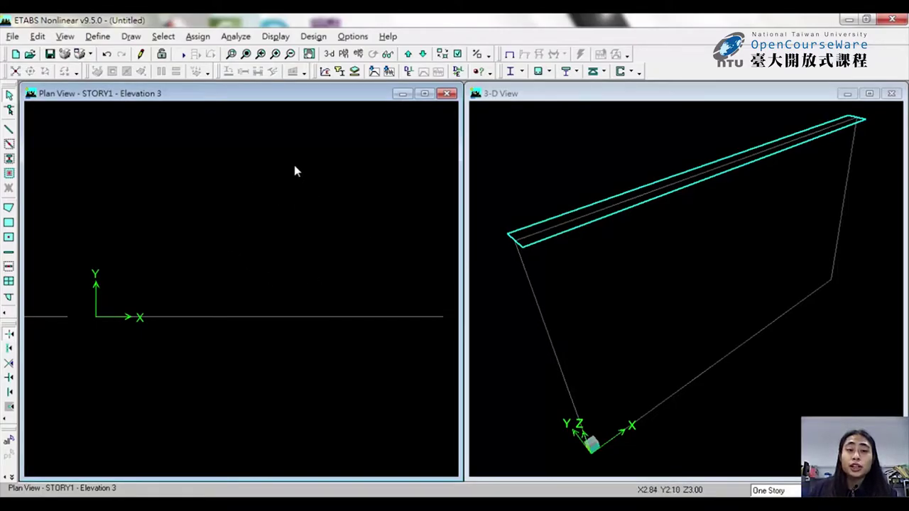
Replace the plan view with the elevation view of grid line 1.
left_click(357, 57)
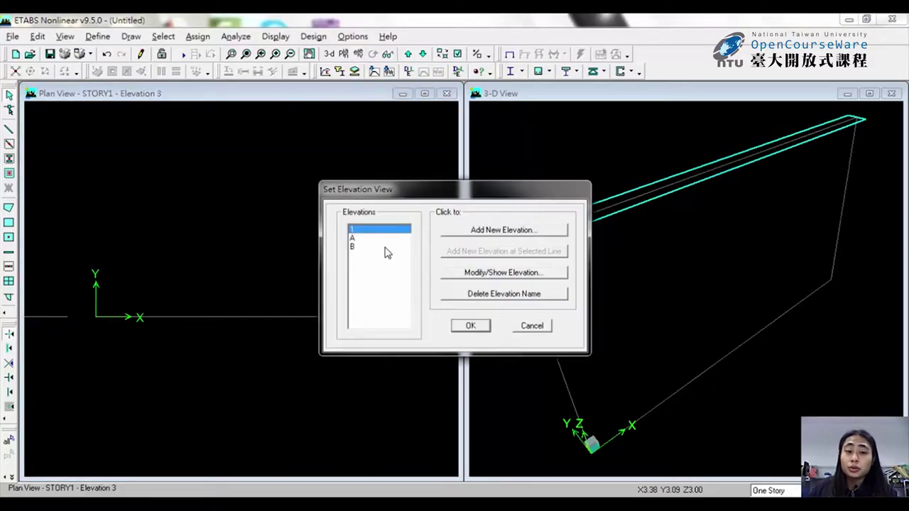
left_click(470, 326)
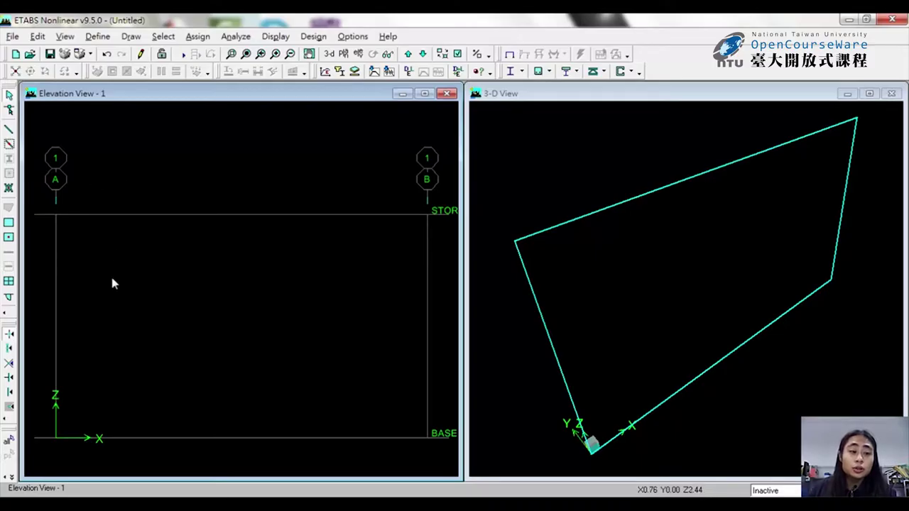
Draw a frame line with the BEAM property along STORY1 from grid A to grid B.
left_click(8, 131)
left_click_drag(403, 223, 537, 206)
left_click(602, 235)
left_click(602, 238)
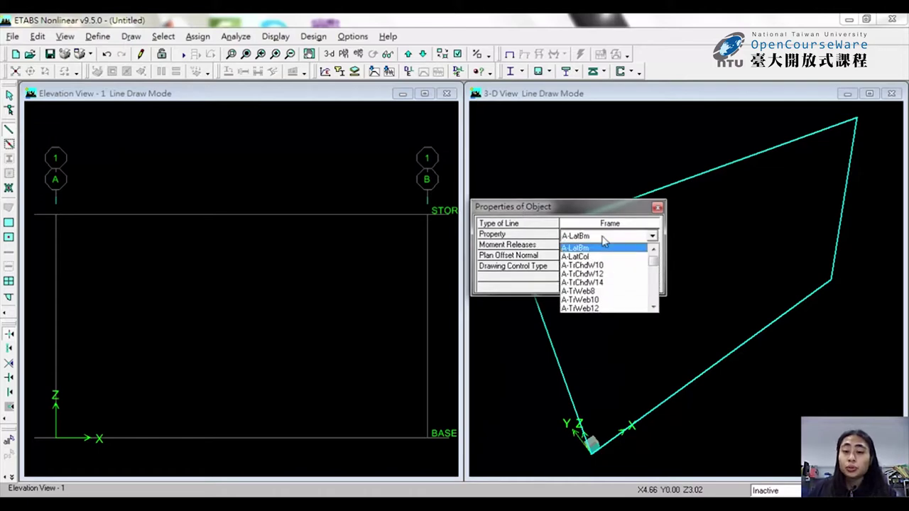
left_click(653, 307)
left_click(654, 307)
left_click(653, 307)
left_click(654, 306)
left_click(589, 297)
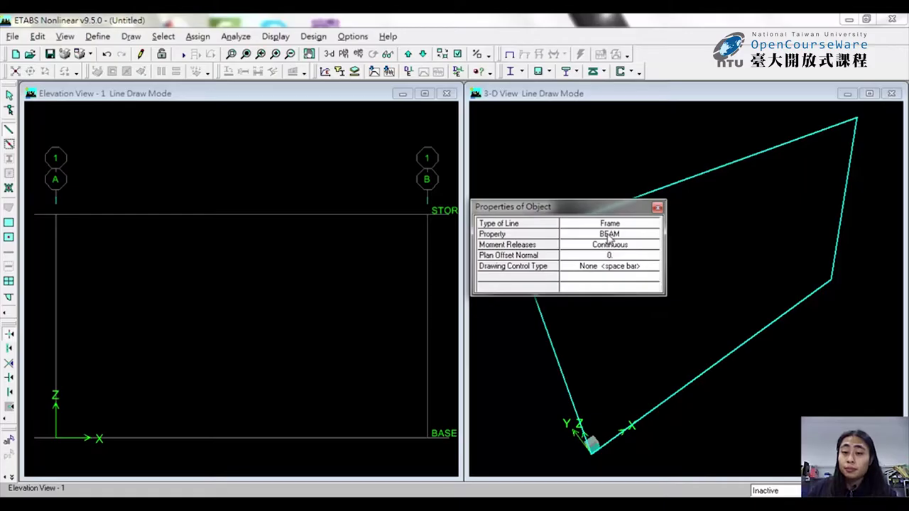
left_click(643, 237)
left_click(651, 235)
left_click(652, 236)
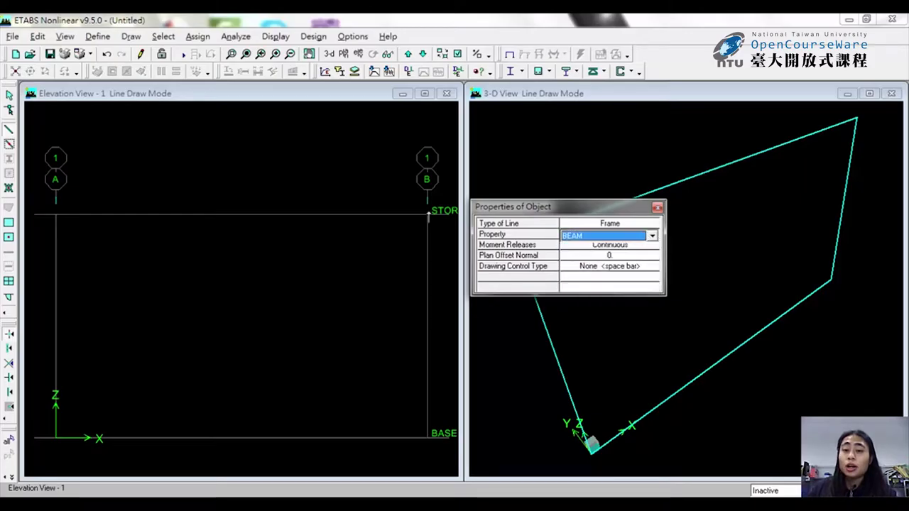
left_click(55, 214)
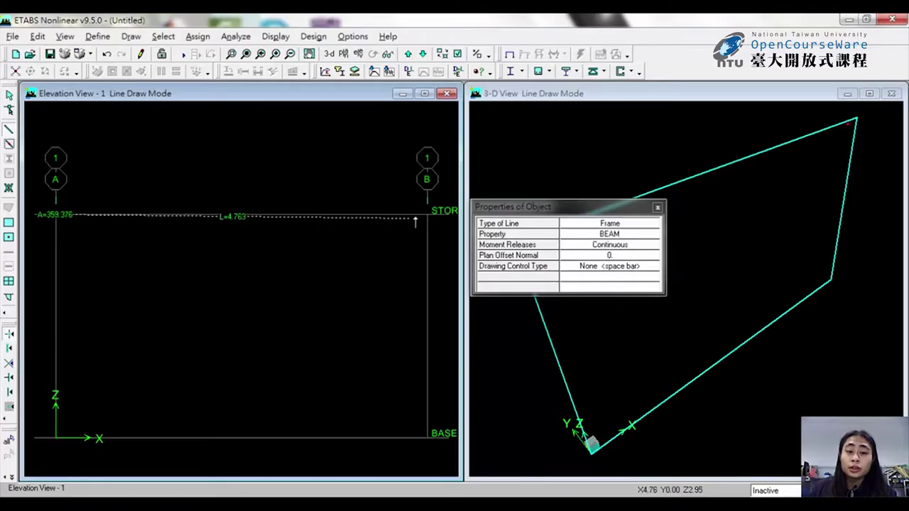
left_click(427, 213)
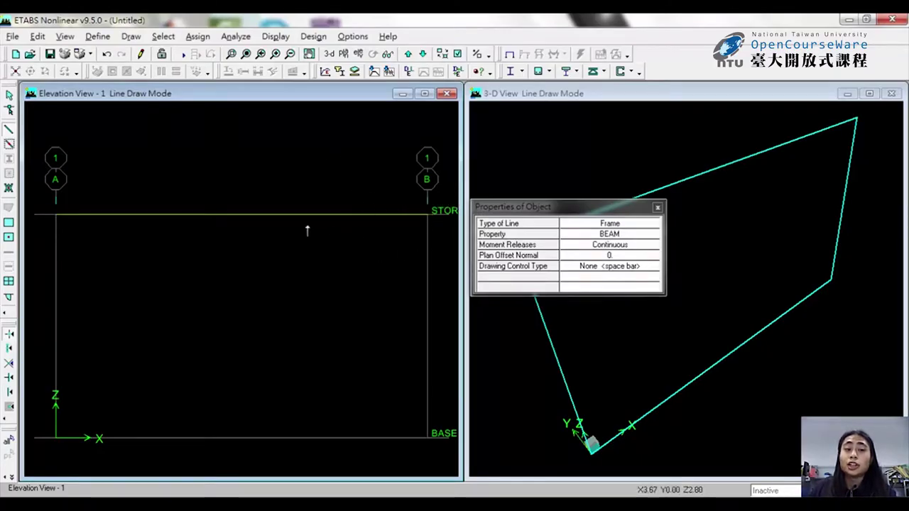
Draw two frame lines with the COLUMN property from BASE to STORY1 at grids A and B, and end line drawing.
left_click(595, 235)
left_click(595, 236)
left_click(609, 256)
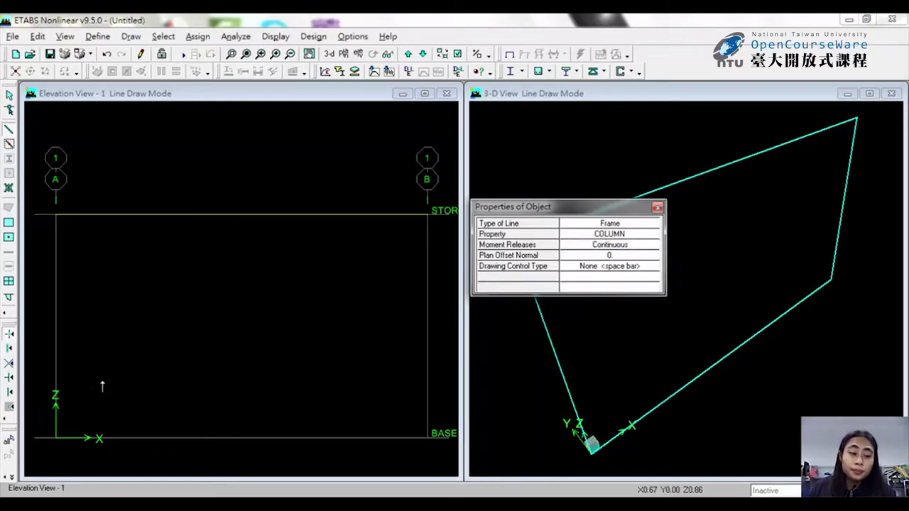
left_click(56, 438)
double_click(55, 213)
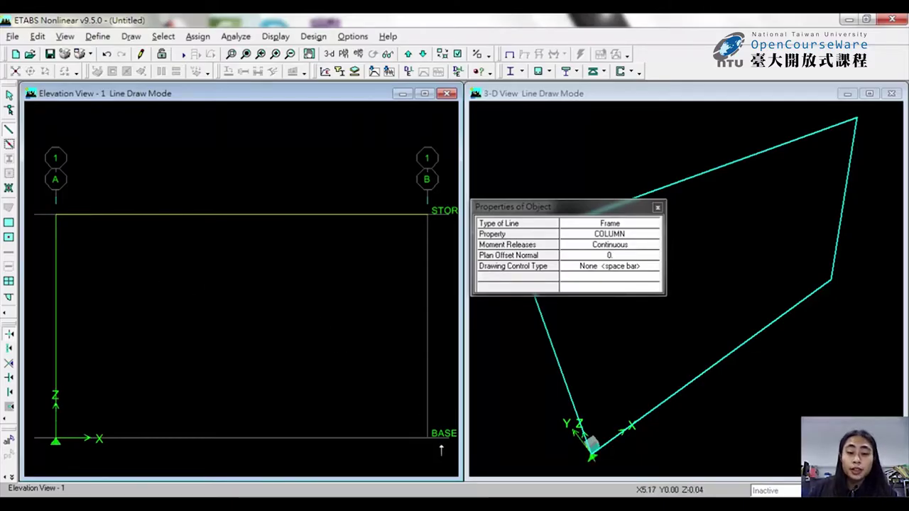
left_click(428, 438)
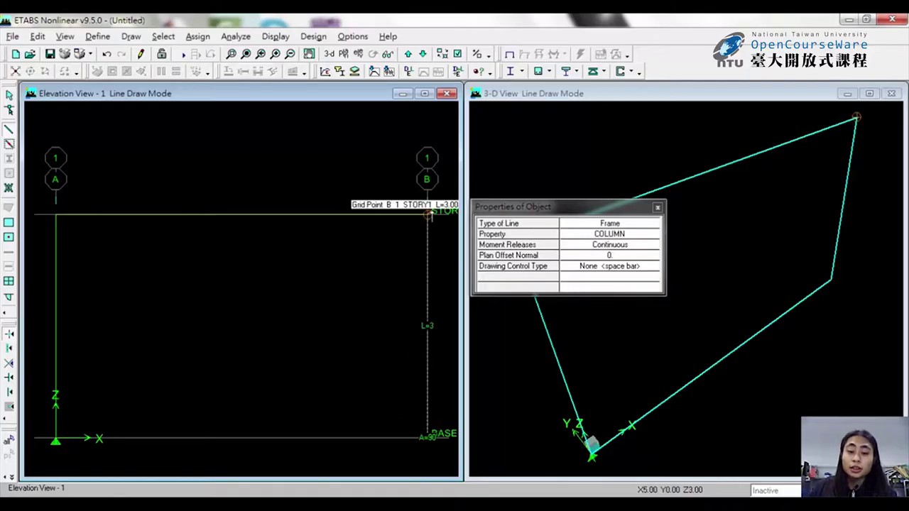
double_click(427, 213)
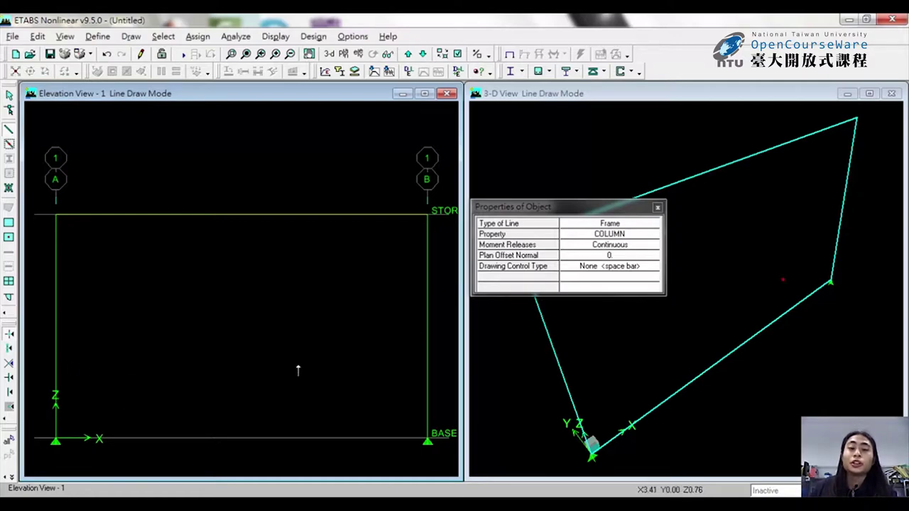
left_click(658, 207)
left_click(9, 95)
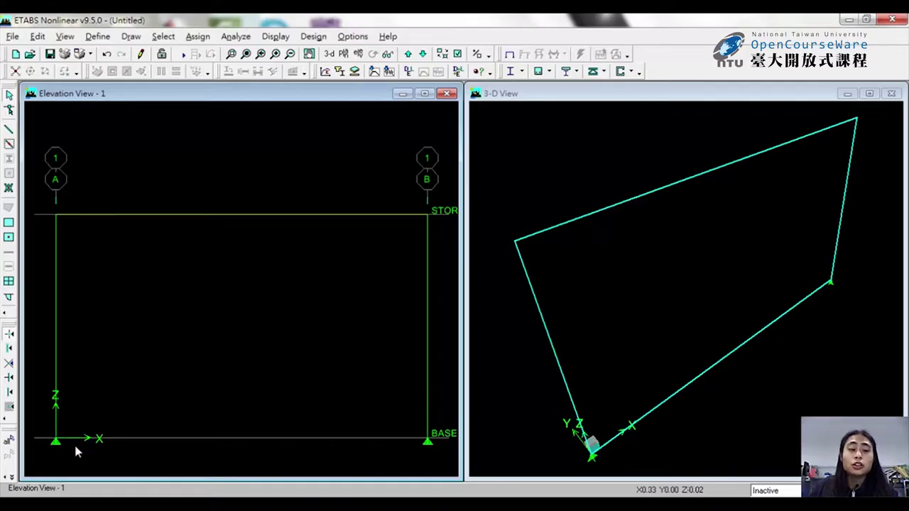
Assign fixed supports to the two base points at grids A and B, restraining all translations and rotations.
left_click(55, 439)
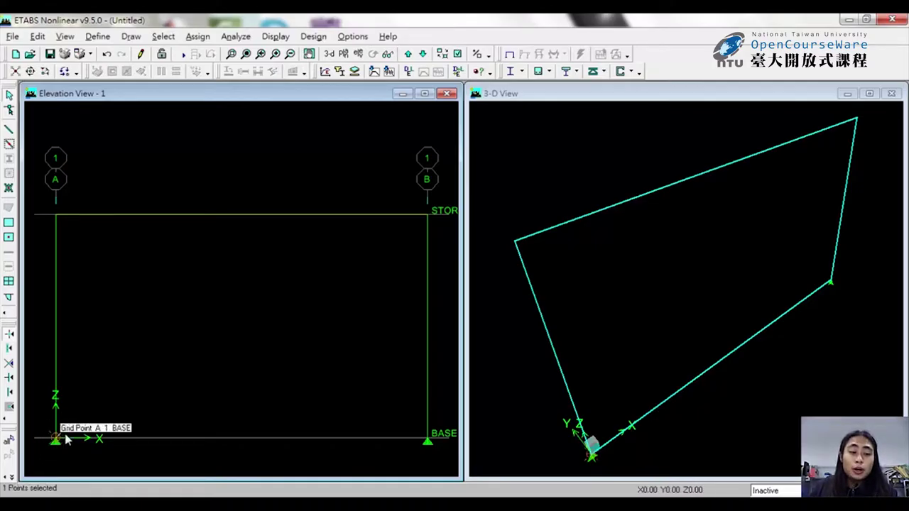
left_click(431, 432)
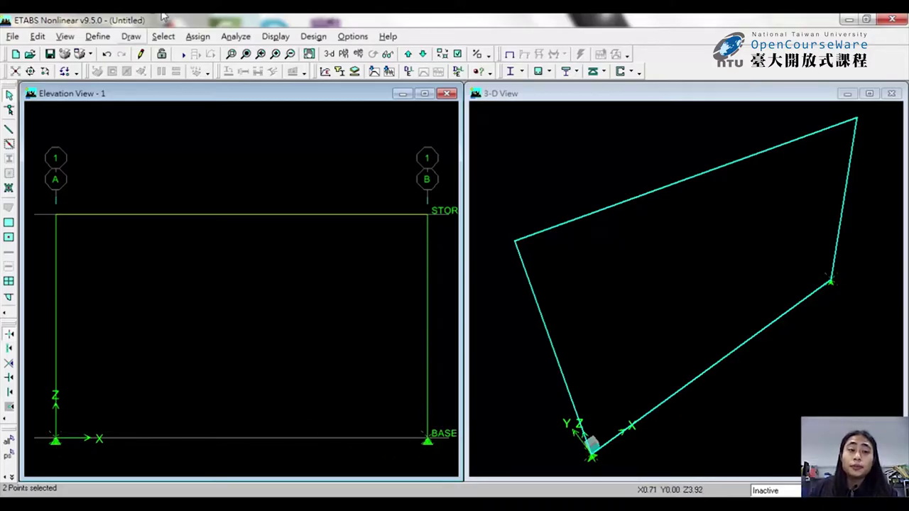
left_click(198, 37)
mouse_move(234, 55)
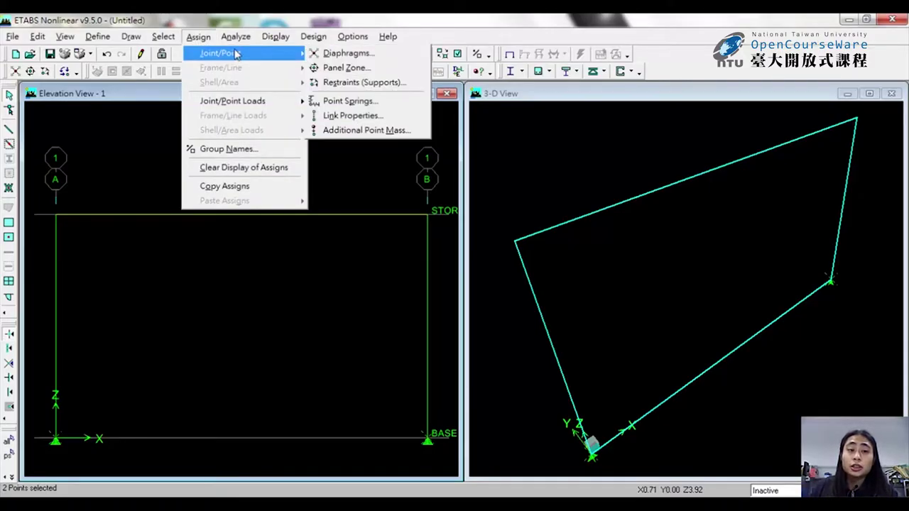
left_click(369, 85)
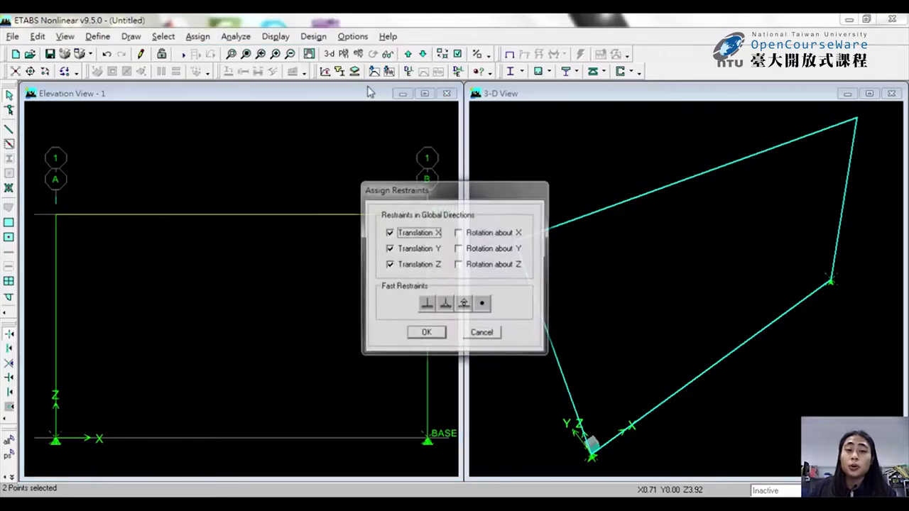
left_click(459, 234)
left_click(459, 249)
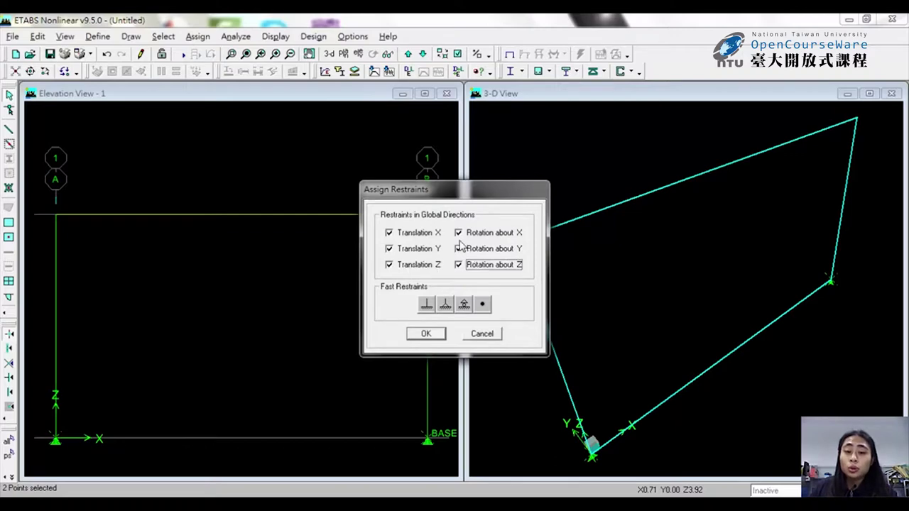
left_click(424, 305)
left_click(445, 304)
left_click(426, 307)
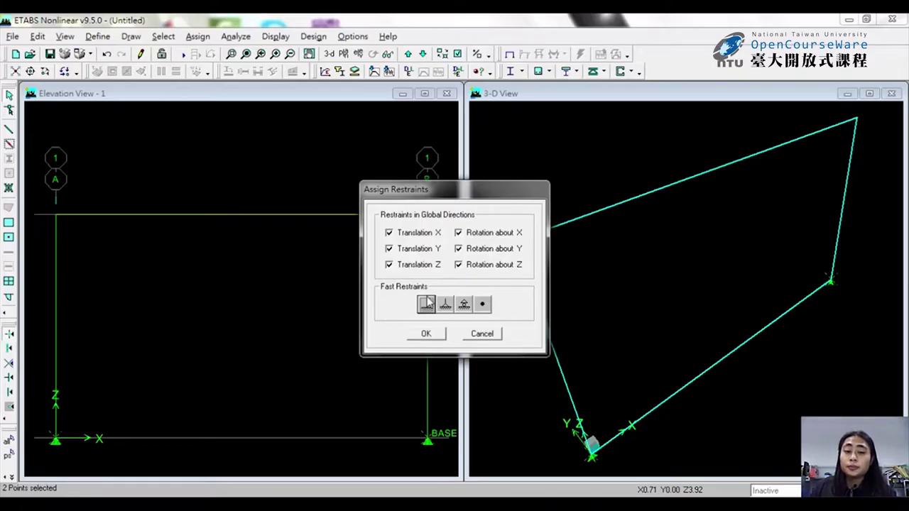
left_click(428, 336)
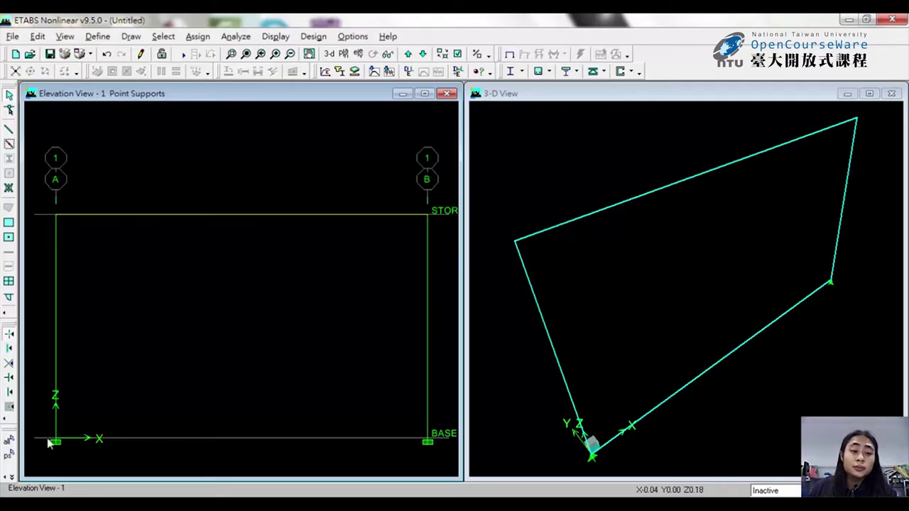
Assign end length offsets to all frame lines, automatic from connectivity, with a rigid-zone factor of 1.0.
left_click(7, 441)
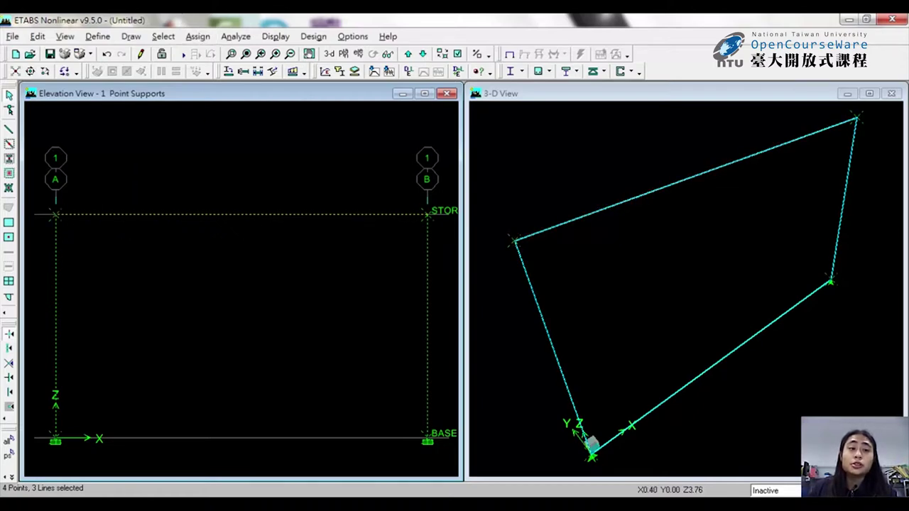
left_click(199, 37)
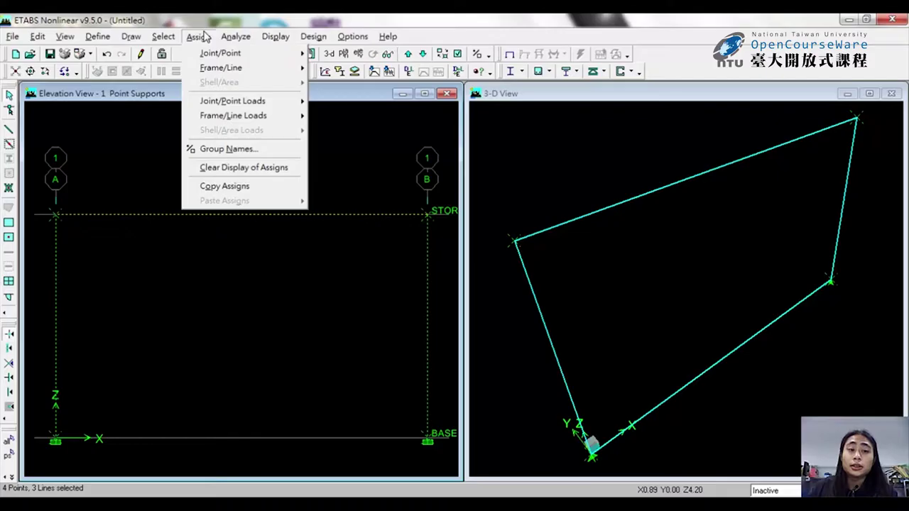
mouse_move(216, 69)
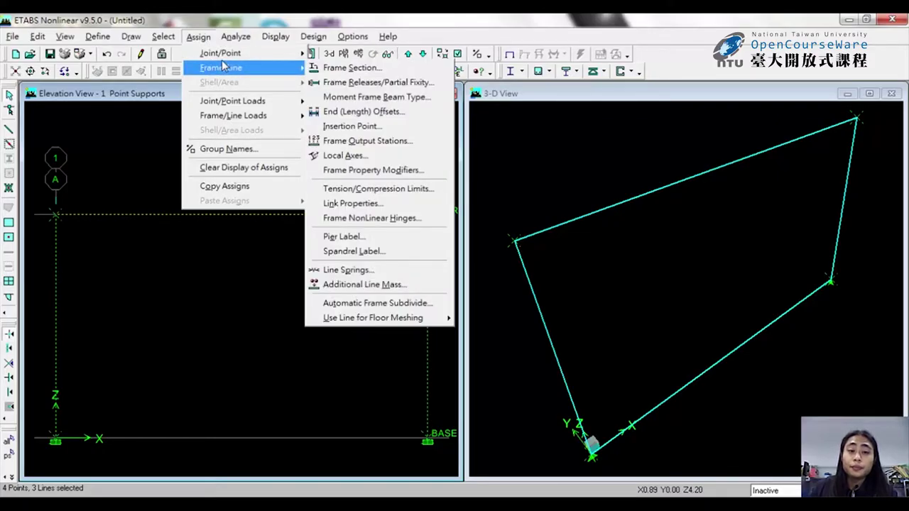
left_click(376, 119)
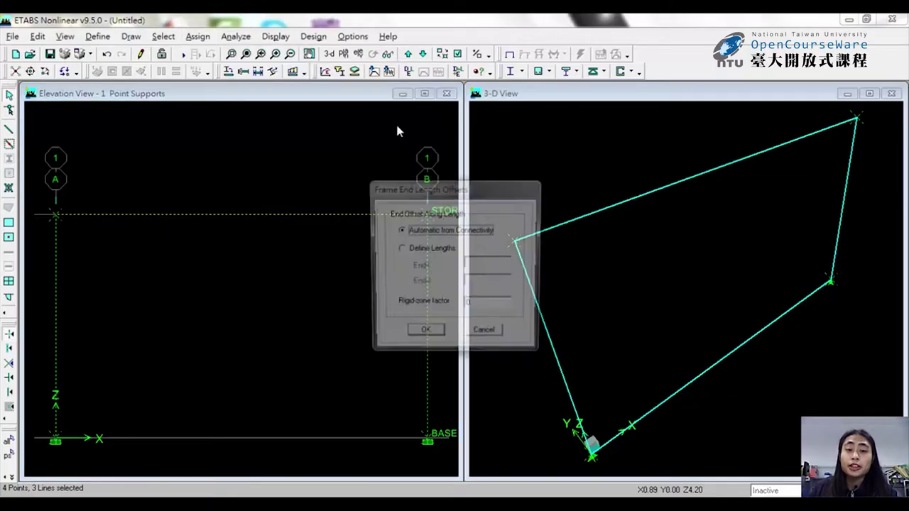
double_click(490, 306)
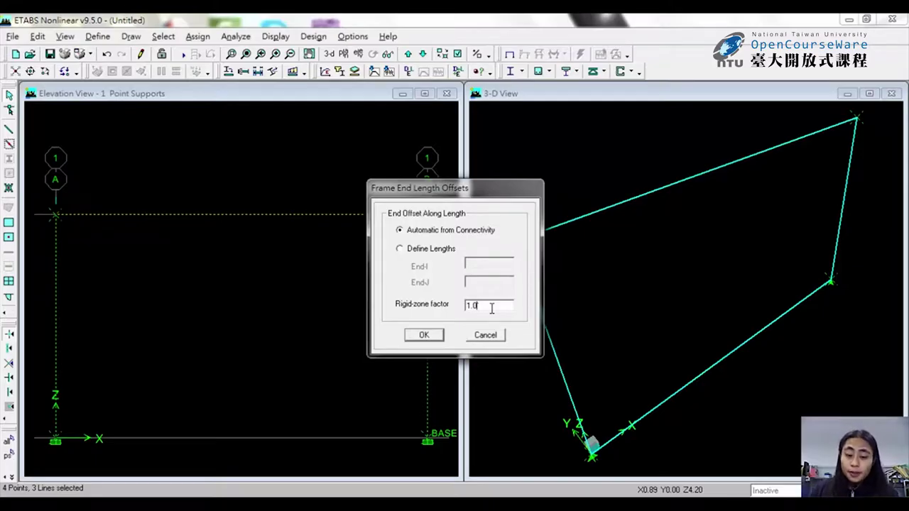
left_click_drag(462, 189, 568, 186)
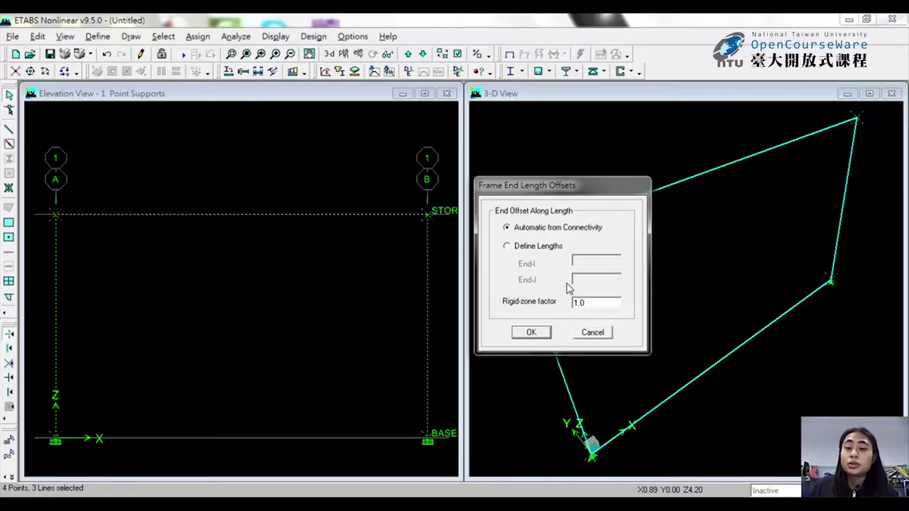
left_click(526, 337)
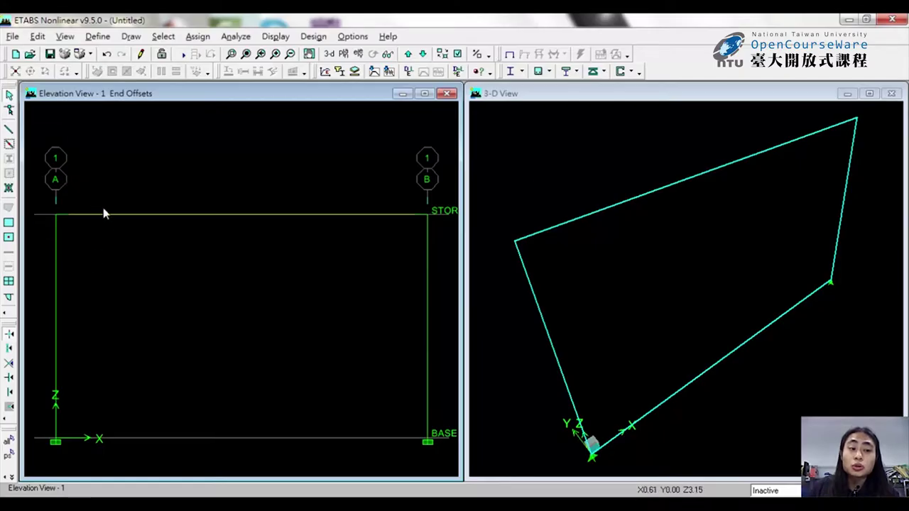
Create a new rigid diaphragm and assign it to the two STORY1 points at grids A and B.
left_click(56, 217)
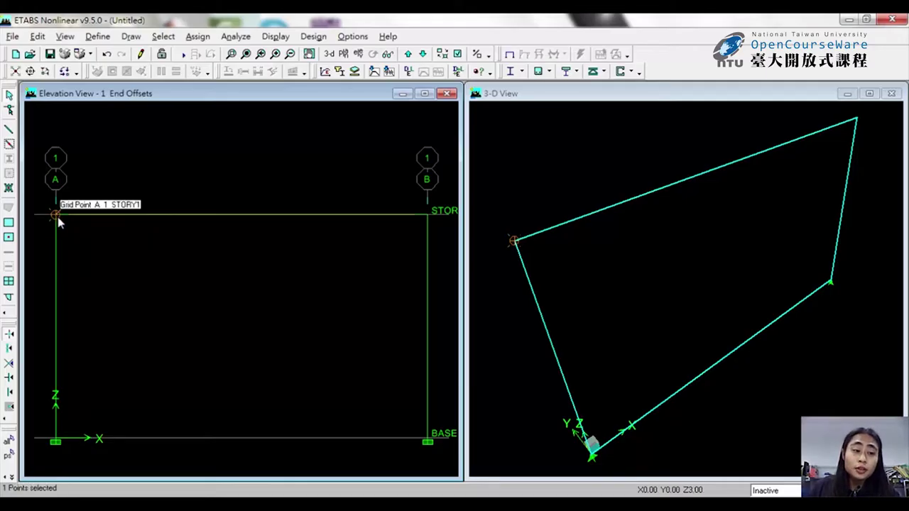
left_click(431, 217)
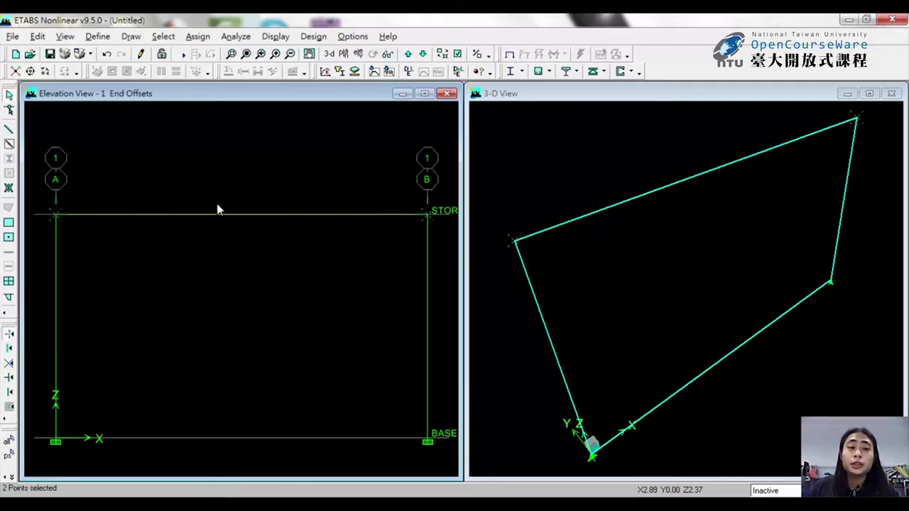
left_click(199, 36)
mouse_move(206, 53)
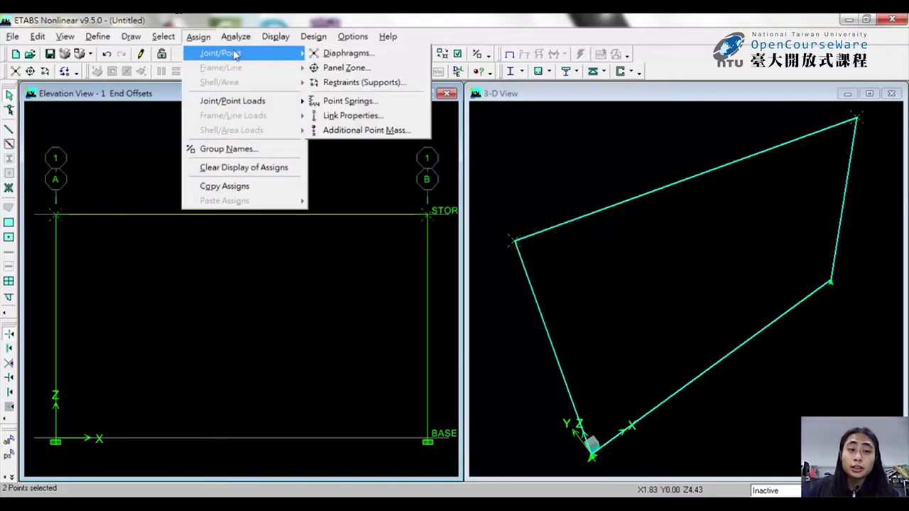
left_click(366, 59)
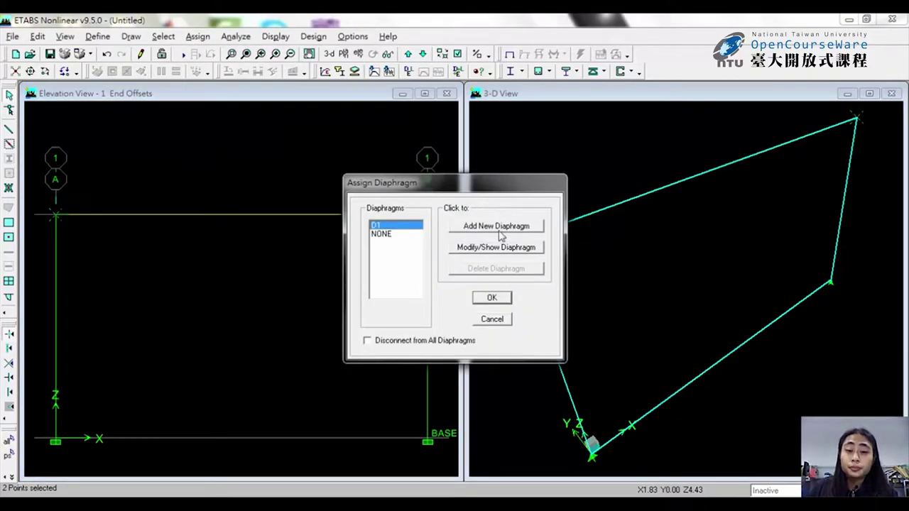
left_click(497, 225)
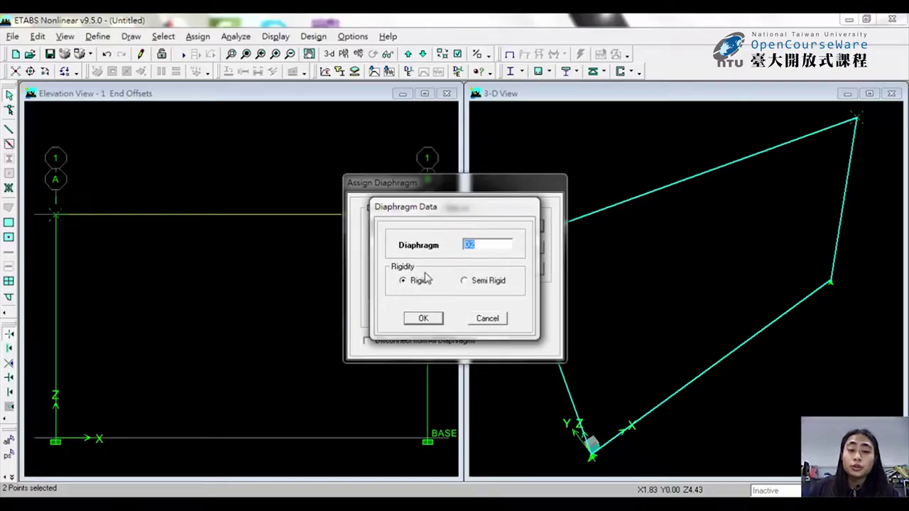
left_click(436, 317)
left_click(488, 298)
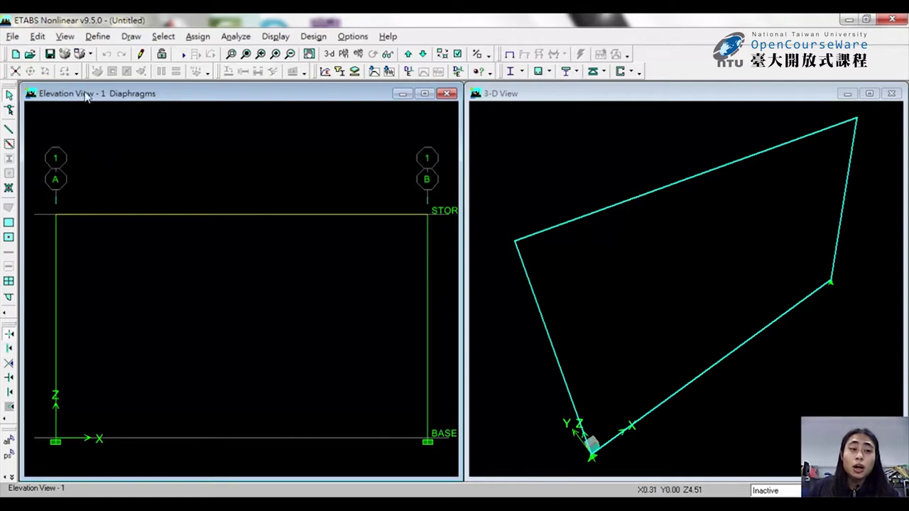
Set the self weight multiplier of the DEAD static load case to 0.
left_click(103, 37)
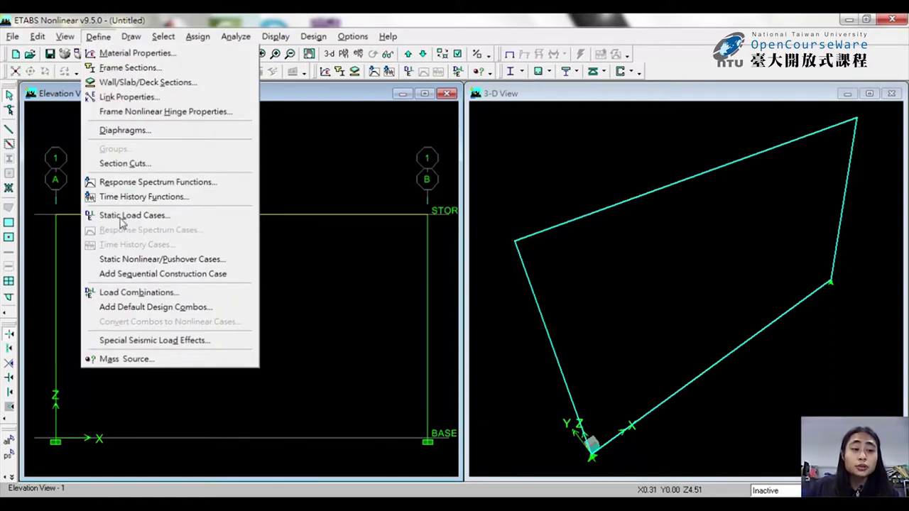
left_click(155, 216)
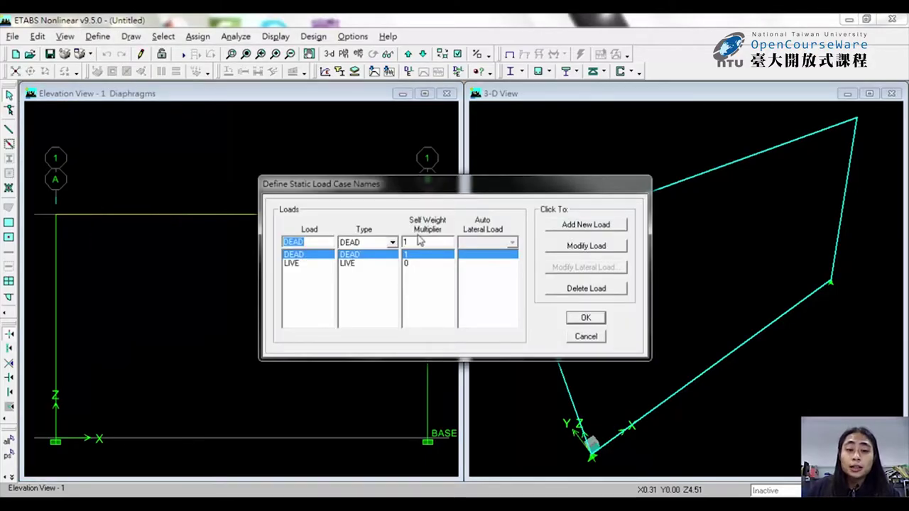
left_click(414, 242)
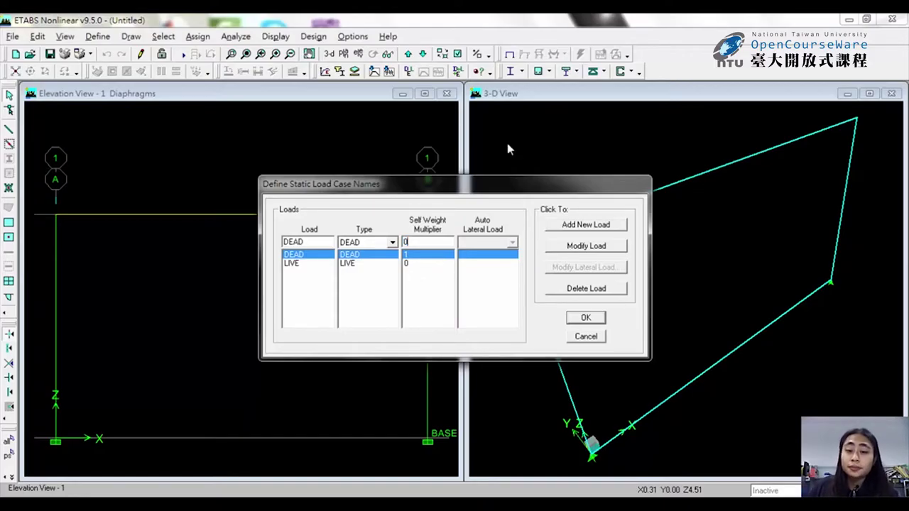
left_click(582, 247)
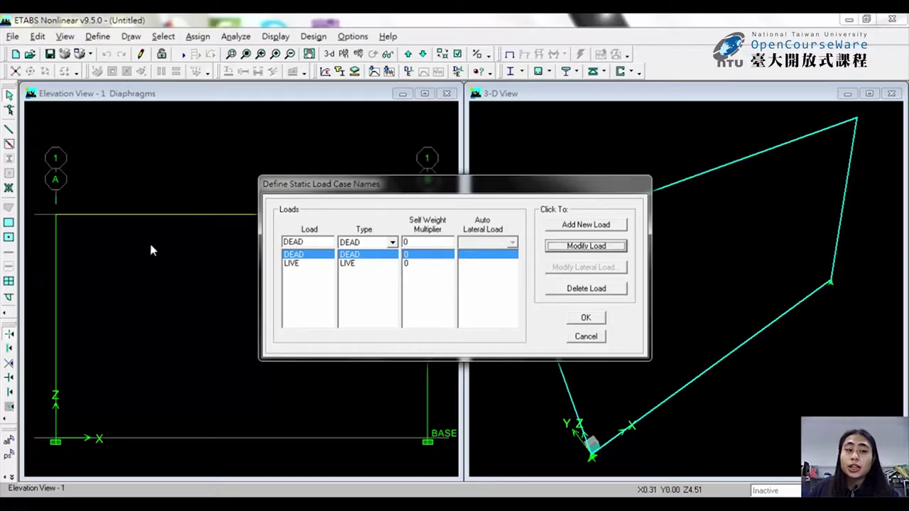
Add a static load case named QUAKE of type QUAKE, with self weight multiplier 0 and User Loads as auto lateral load.
left_click_drag(278, 183, 477, 171)
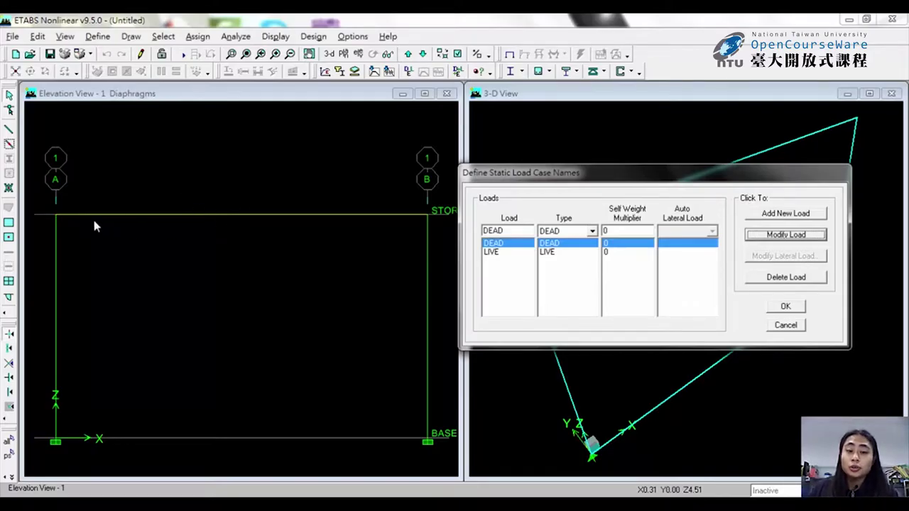
double_click(606, 231)
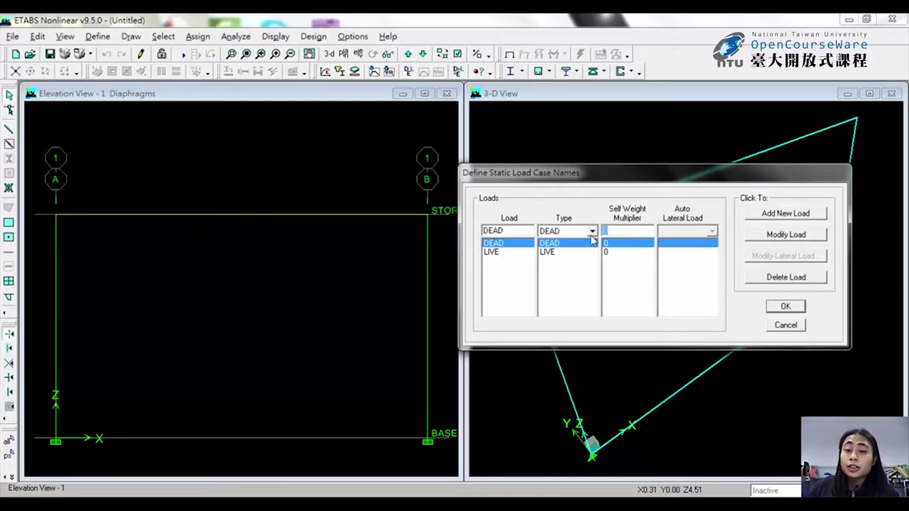
left_click(591, 231)
left_click(561, 286)
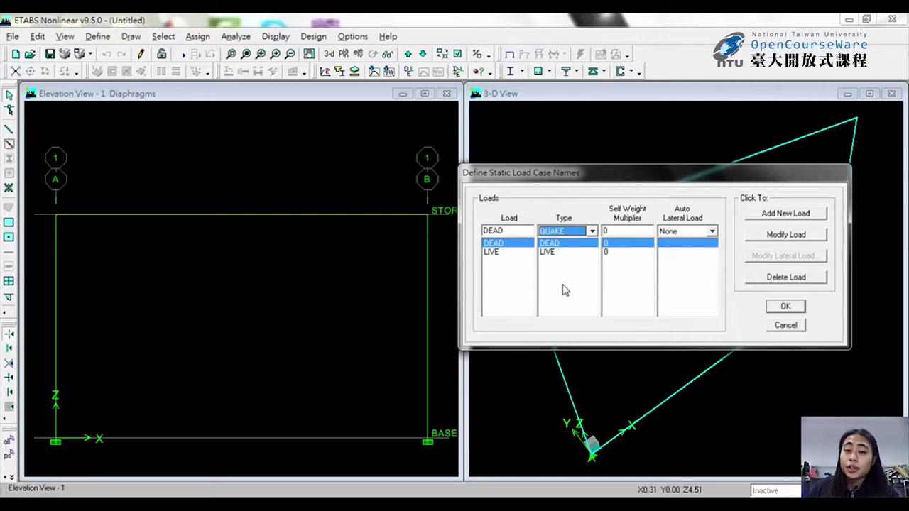
left_click(509, 231)
type("QUAKE")
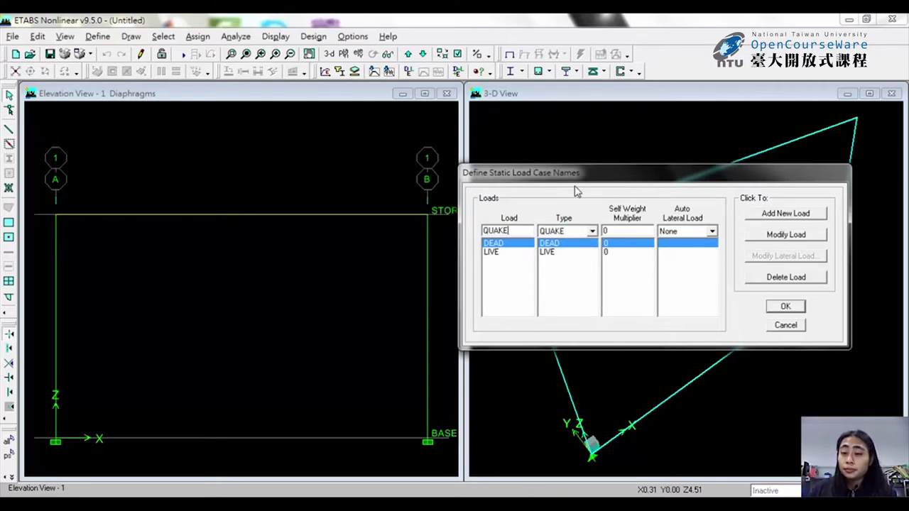
left_click(680, 235)
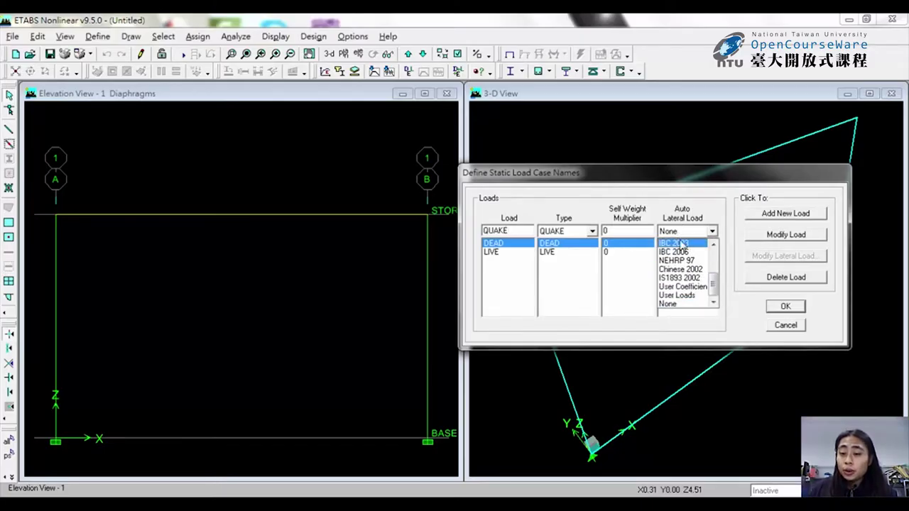
left_click(678, 295)
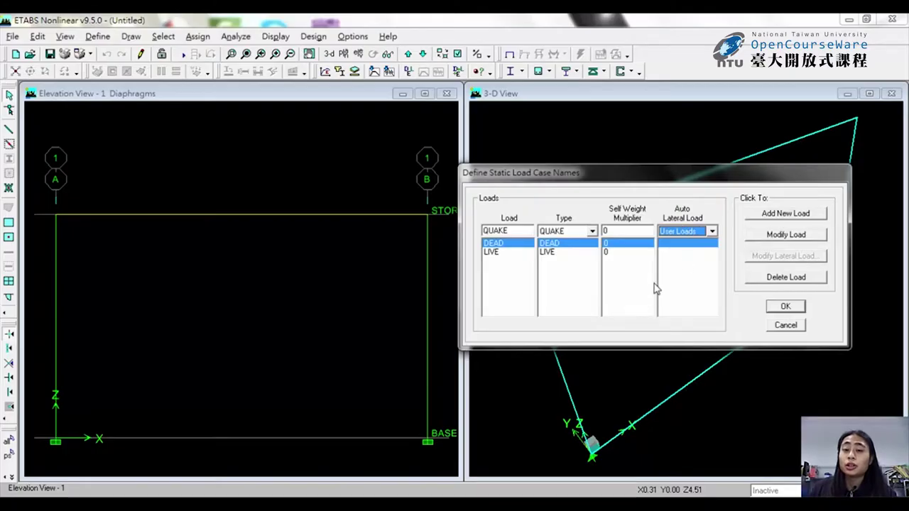
left_click(779, 216)
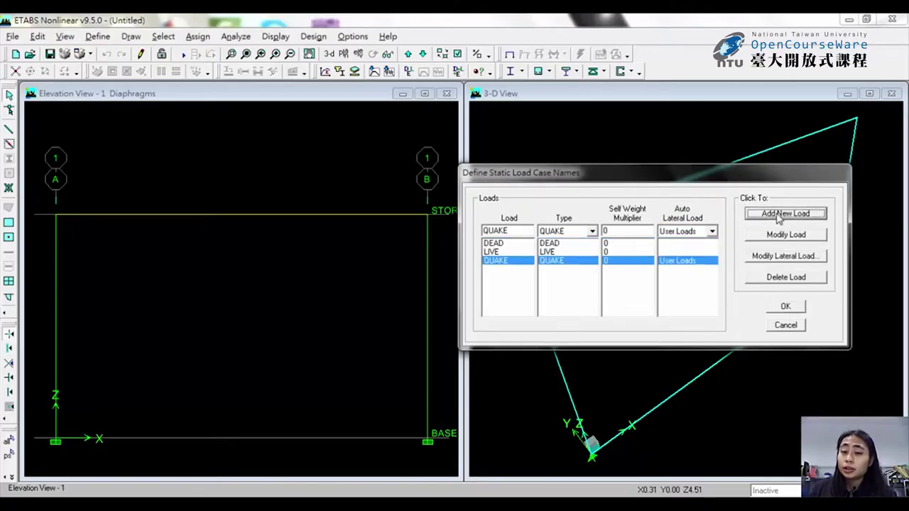
Define the QUAKE lateral load as FX 10.67 on the STORY1 diaphragm, applied at the center of mass with an additional eccentricity ratio of 0.
left_click(799, 261)
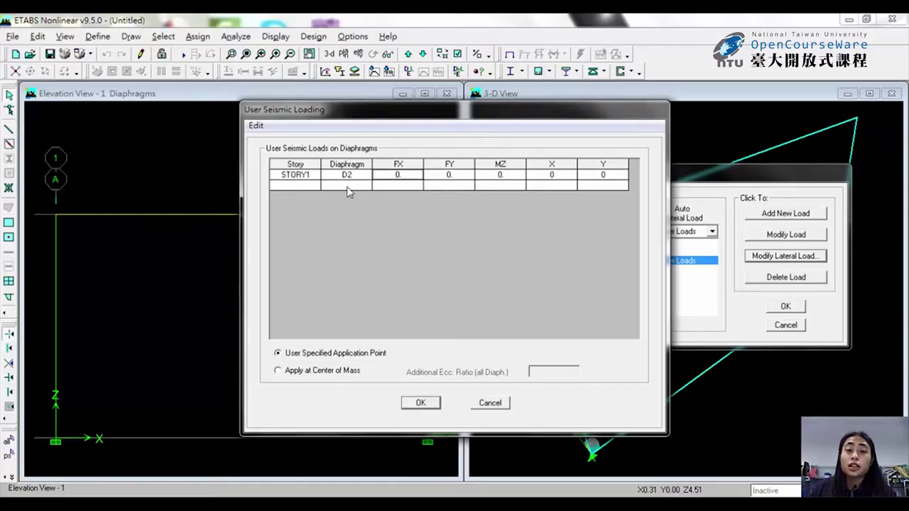
left_click(398, 174)
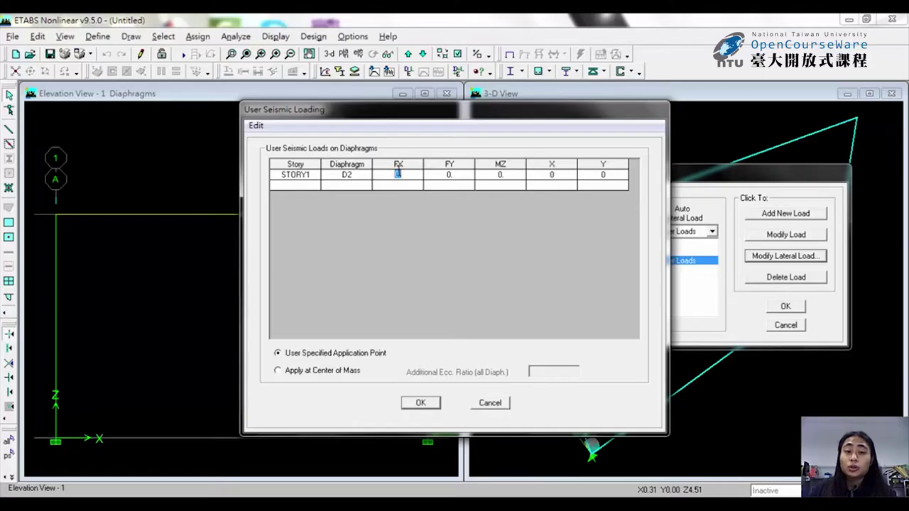
type("10")
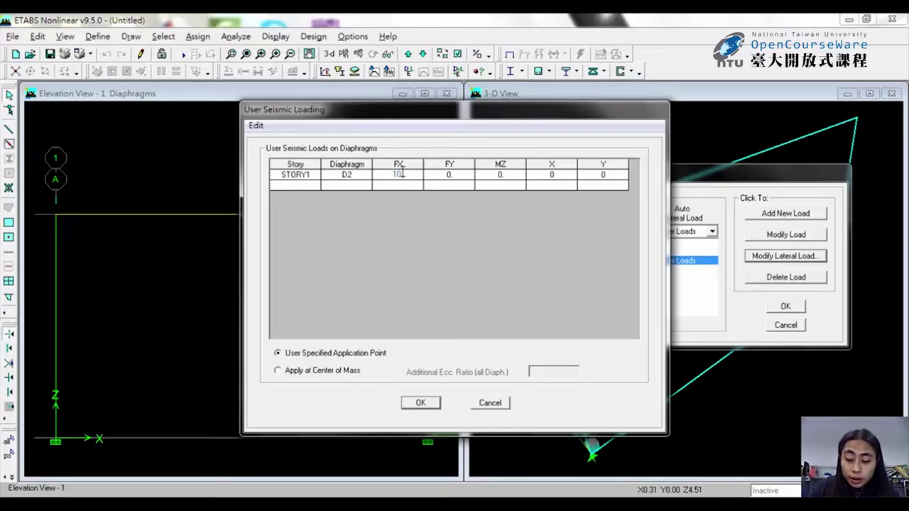
type(".67")
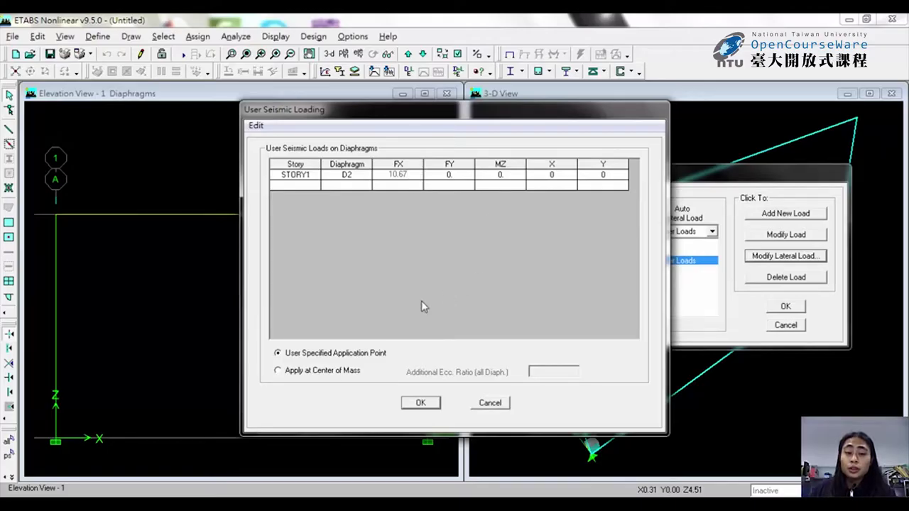
left_click(277, 370)
double_click(542, 372)
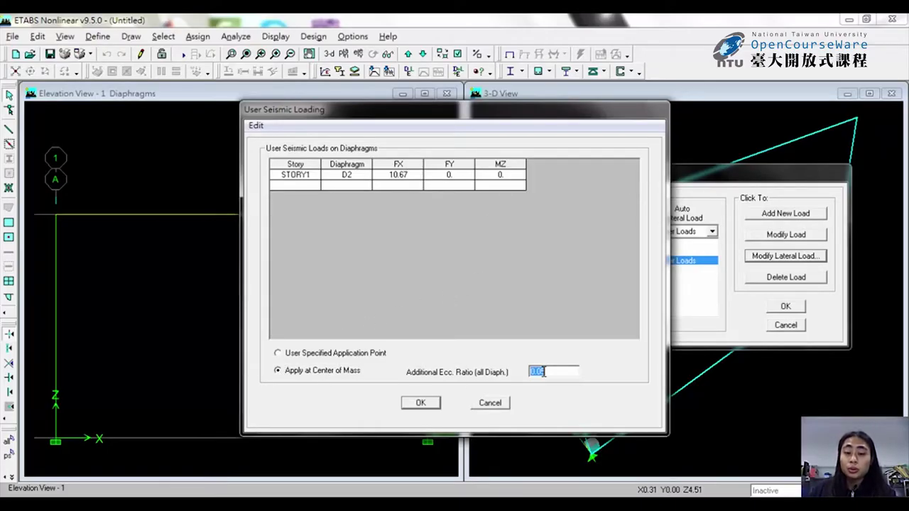
type("0")
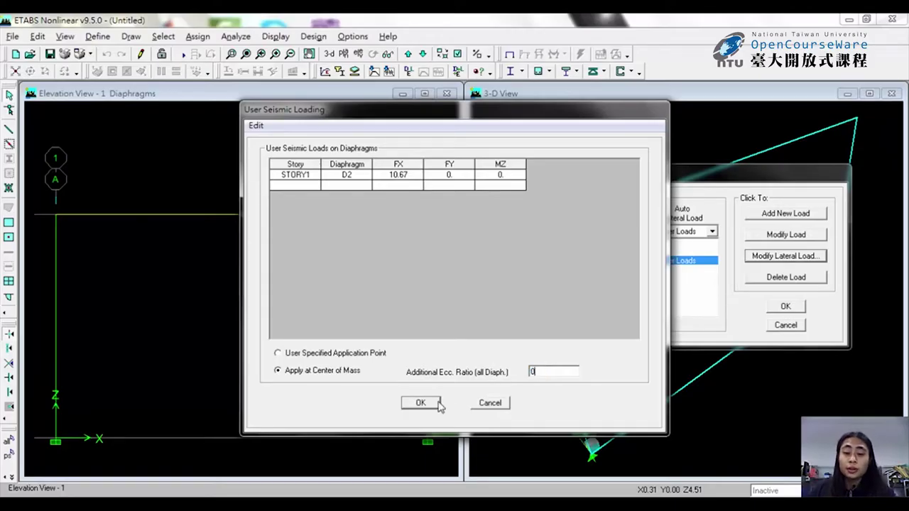
left_click(419, 403)
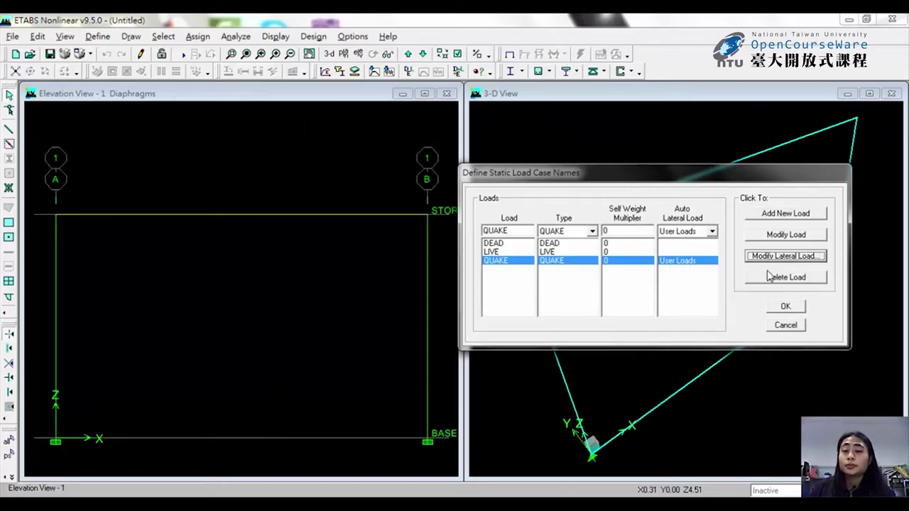
left_click(784, 309)
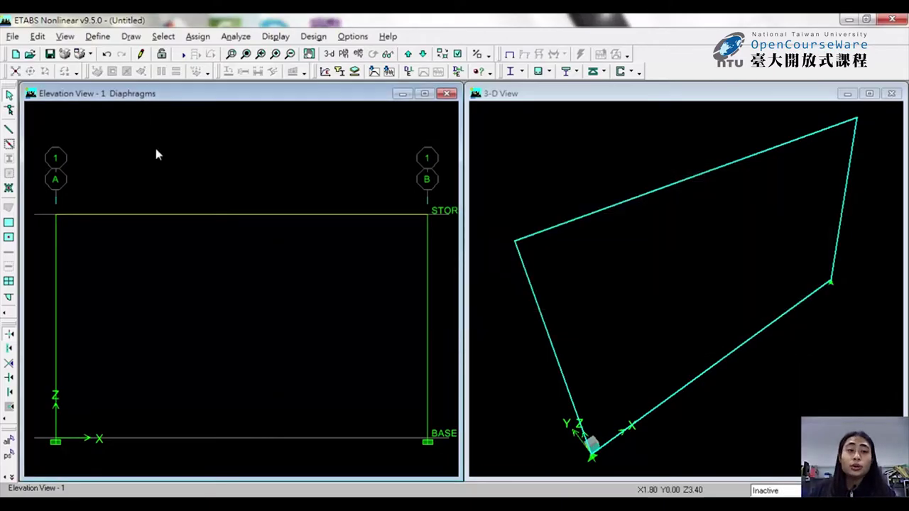
Add an ADD-type load combination containing the DEAD static load with scale factor 1.4.
left_click(96, 36)
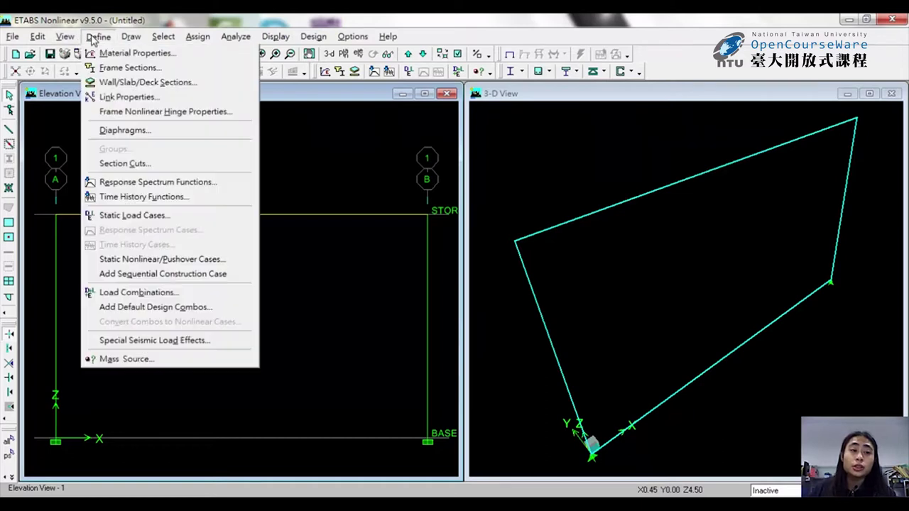
left_click(144, 291)
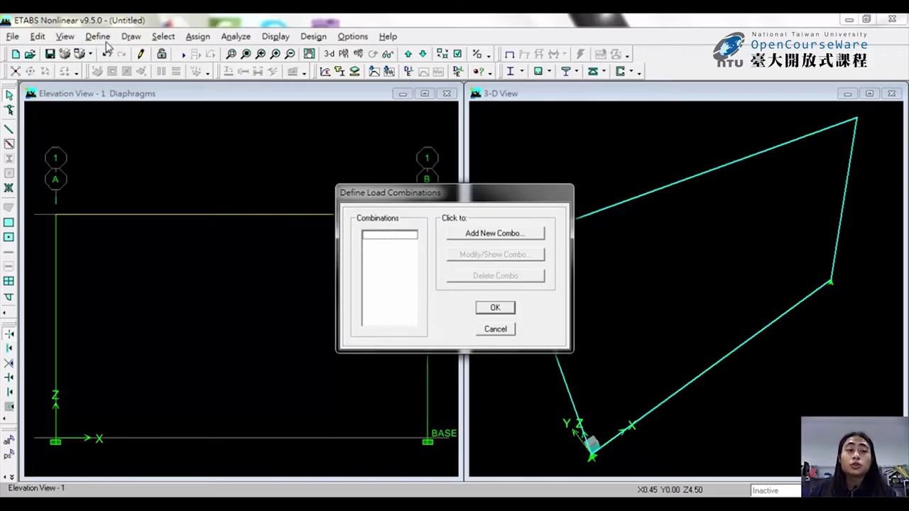
left_click(475, 235)
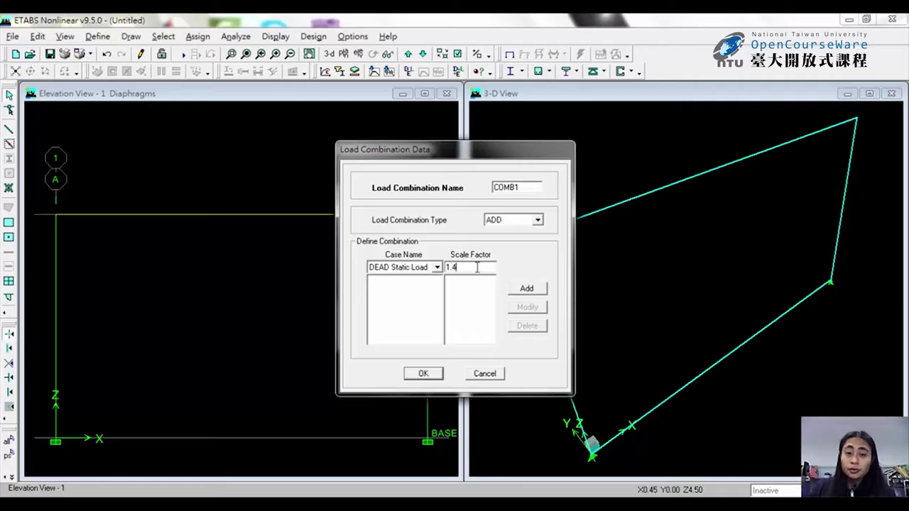
left_click(522, 293)
left_click(421, 374)
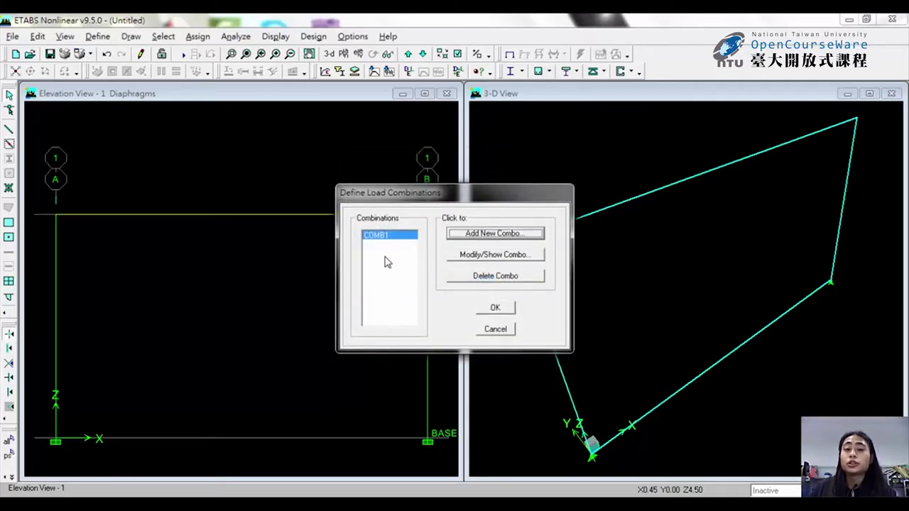
Add a second load combination with scale factors of 1.2 for DEAD and 1.6 for LIVE.
left_click(455, 234)
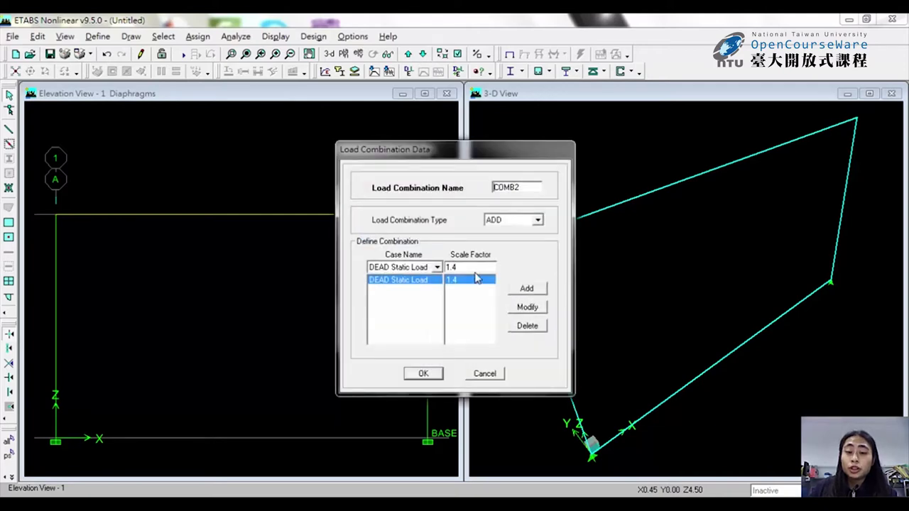
double_click(476, 267)
left_click(527, 307)
left_click(437, 267)
left_click(426, 285)
double_click(458, 269)
type("1.6")
left_click(526, 291)
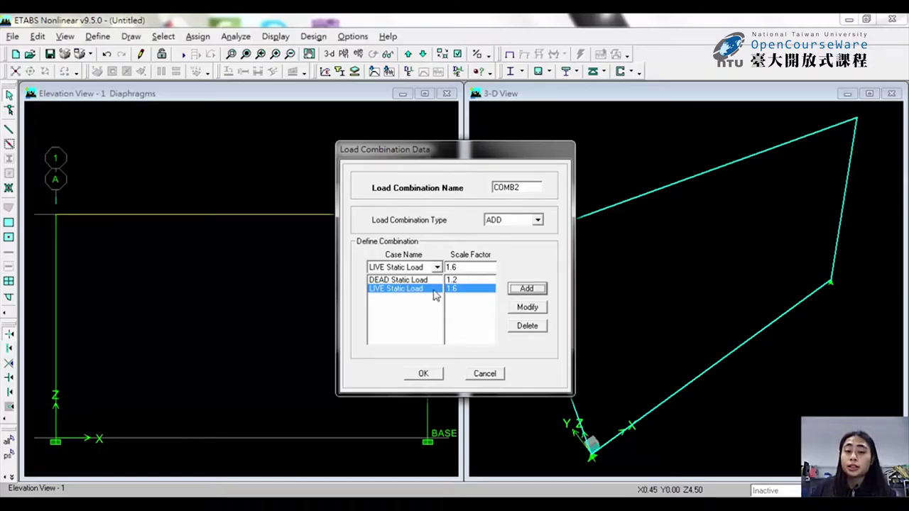
left_click(422, 374)
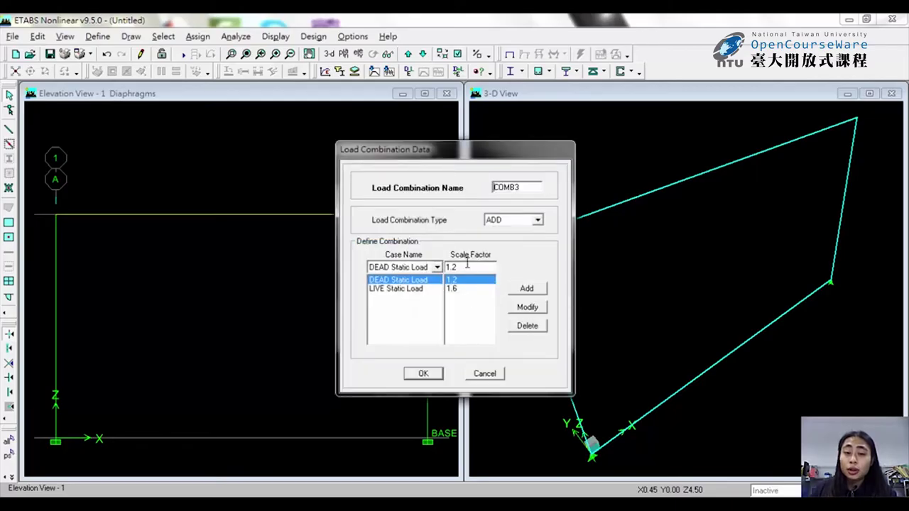
In the third load combination, set the LIVE scale factor to 1.0 and add the QUAKE static load at 1.0, alongside DEAD at 1.2.
left_click(455, 289)
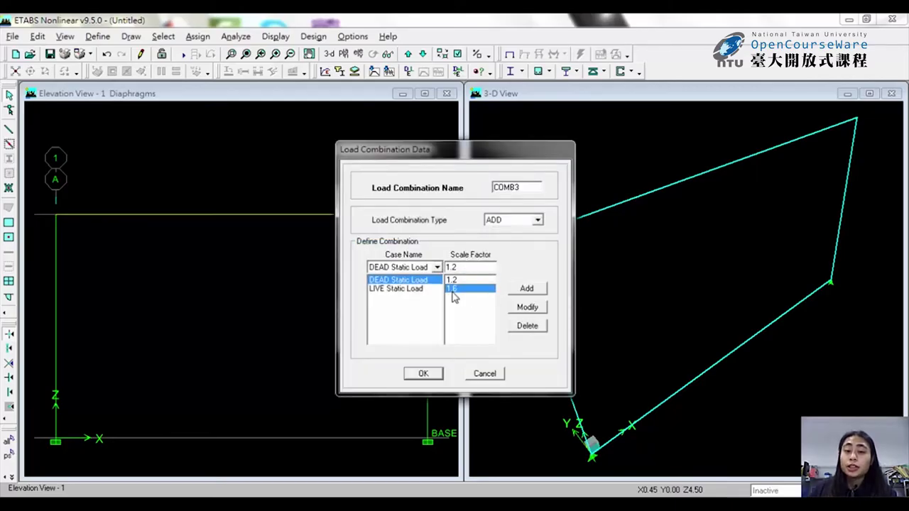
type("1.0")
left_click(527, 307)
left_click(425, 269)
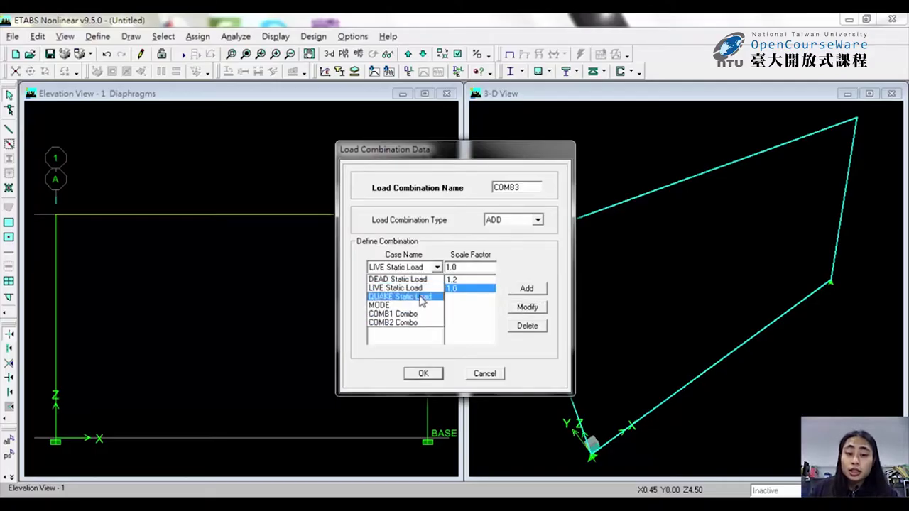
left_click(421, 297)
left_click(526, 290)
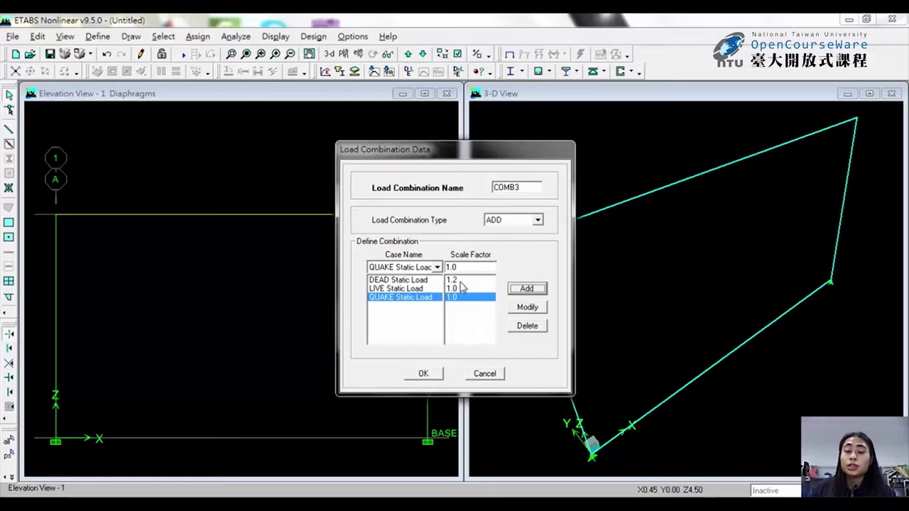
left_click(426, 374)
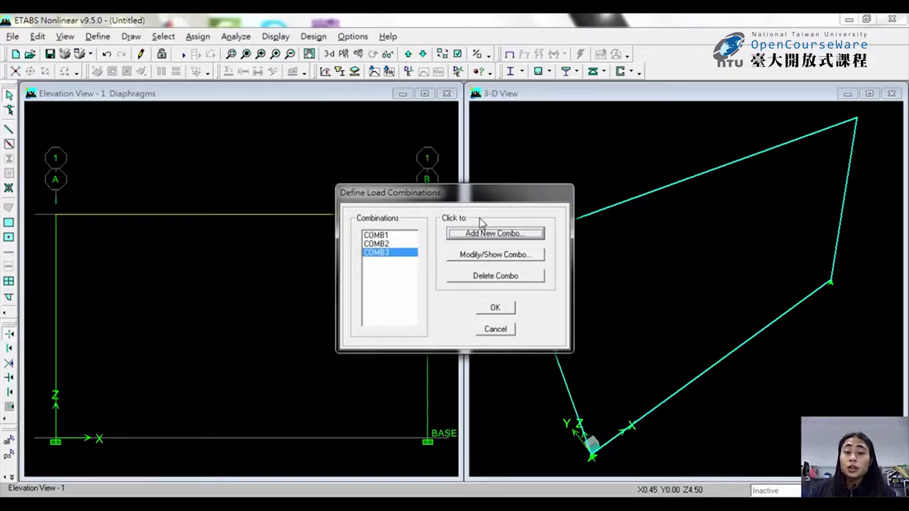
Add a fourth load combination of DEAD 1.2 and LIVE 1, with the QUAKE scale factor set to -1.
left_click(510, 236)
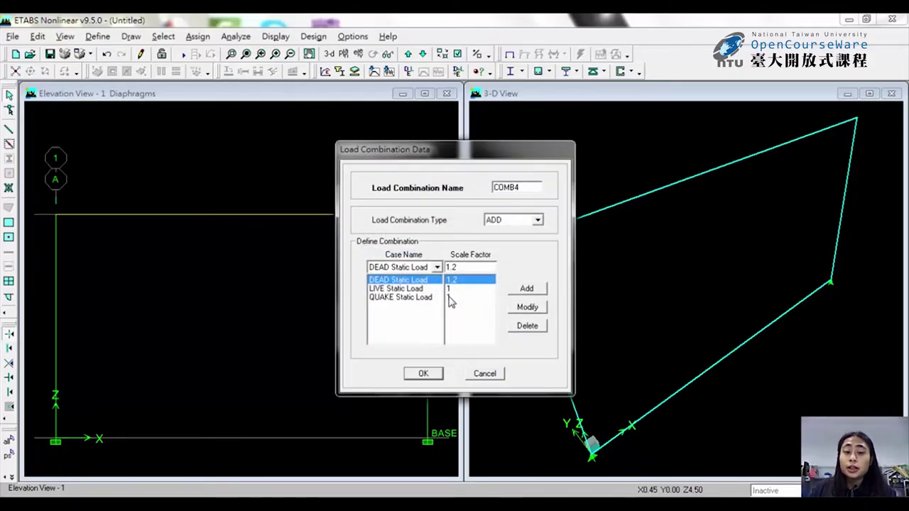
left_click(450, 297)
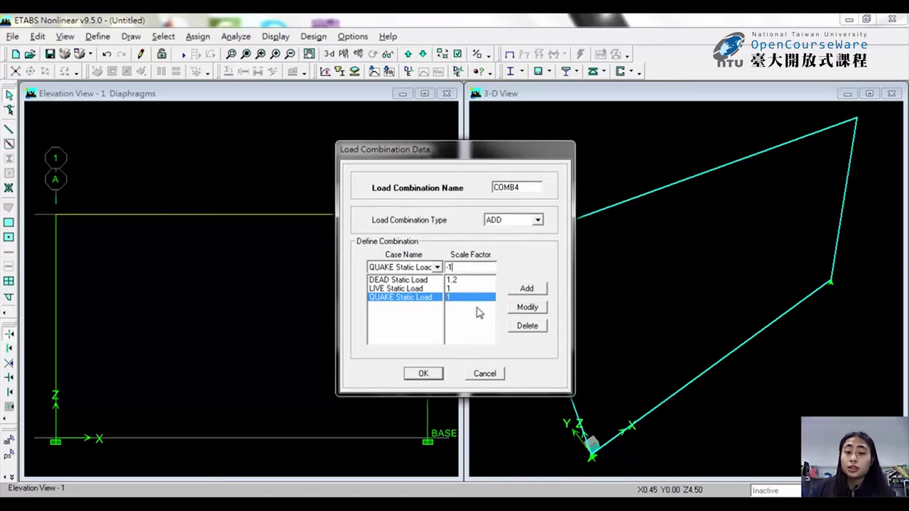
left_click(532, 308)
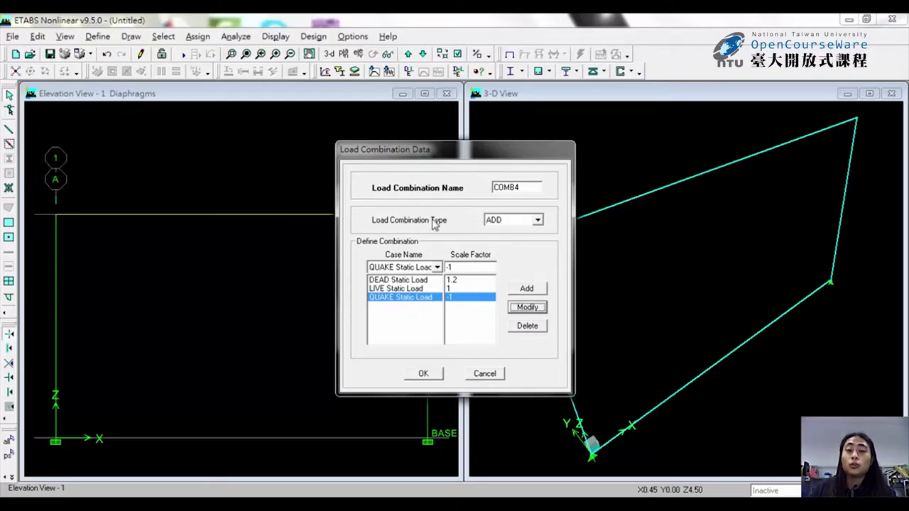
left_click(424, 375)
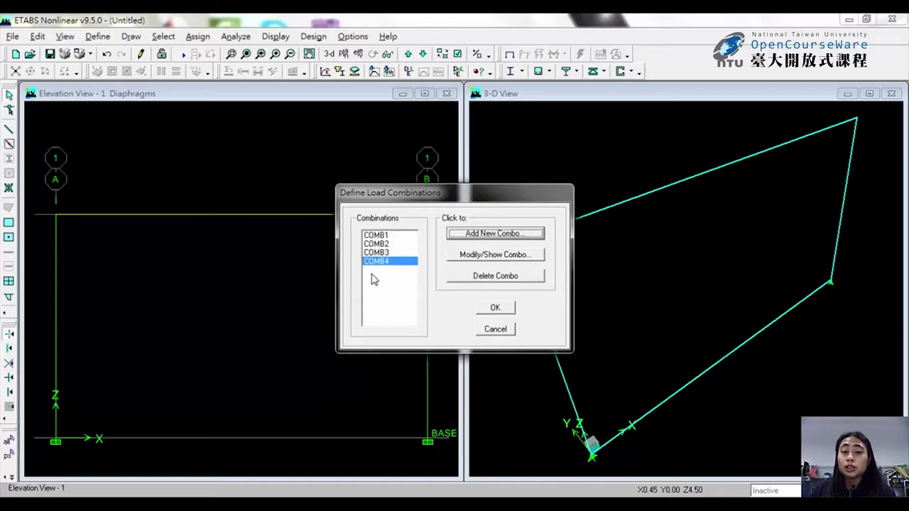
Add a fifth load combination without LIVE, using scale factors of 0.9 for DEAD and 1 for QUAKE.
left_click(495, 230)
left_click(462, 288)
left_click(527, 325)
left_click(455, 280)
double_click(450, 266)
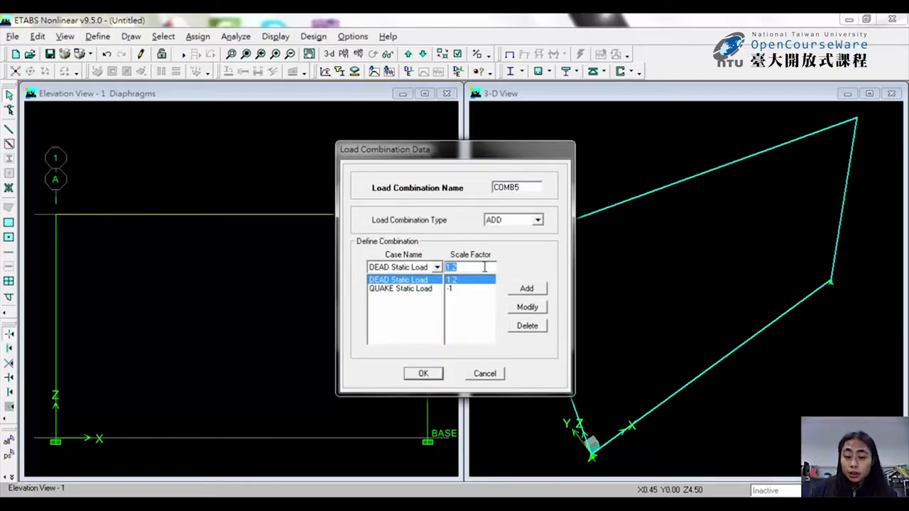
type("0.9")
left_click(528, 307)
left_click(458, 288)
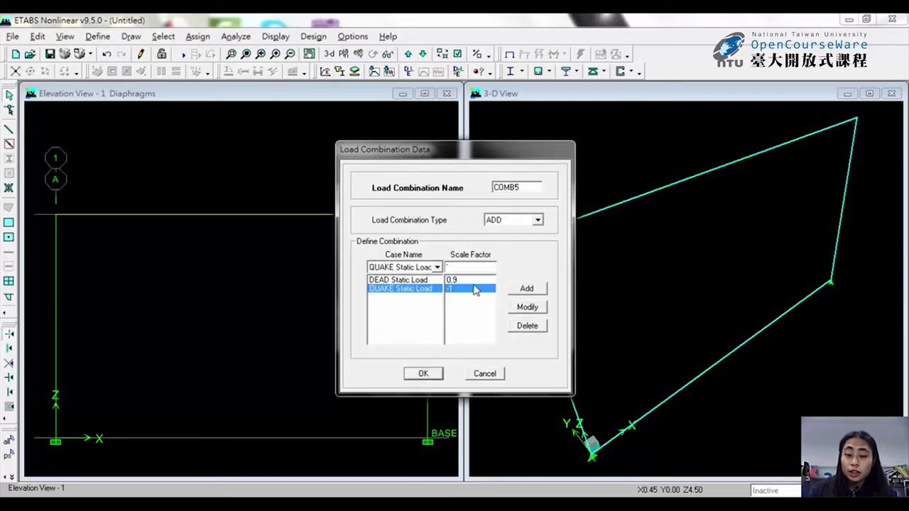
left_click(542, 307)
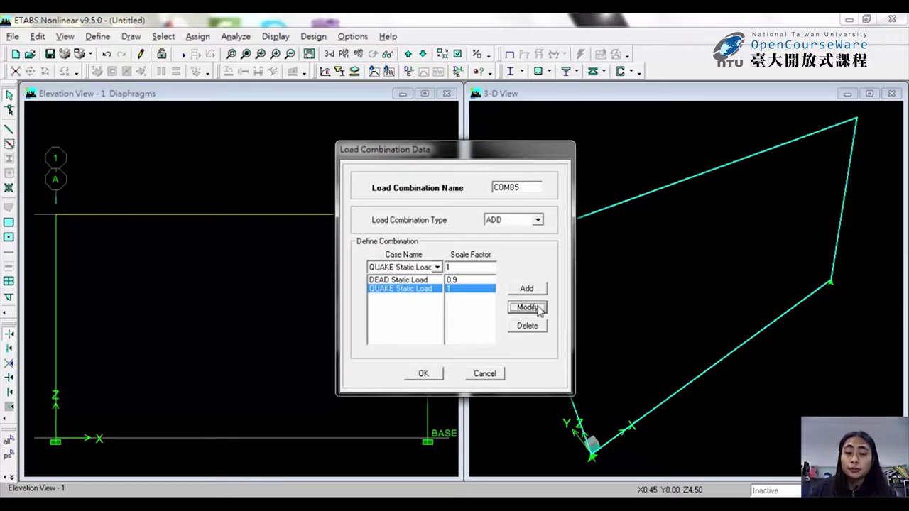
left_click(440, 376)
Add a sixth load combination with DEAD at 0.9 and QUAKE at -1, and accept the load combination definitions.
left_click(495, 235)
left_click(471, 289)
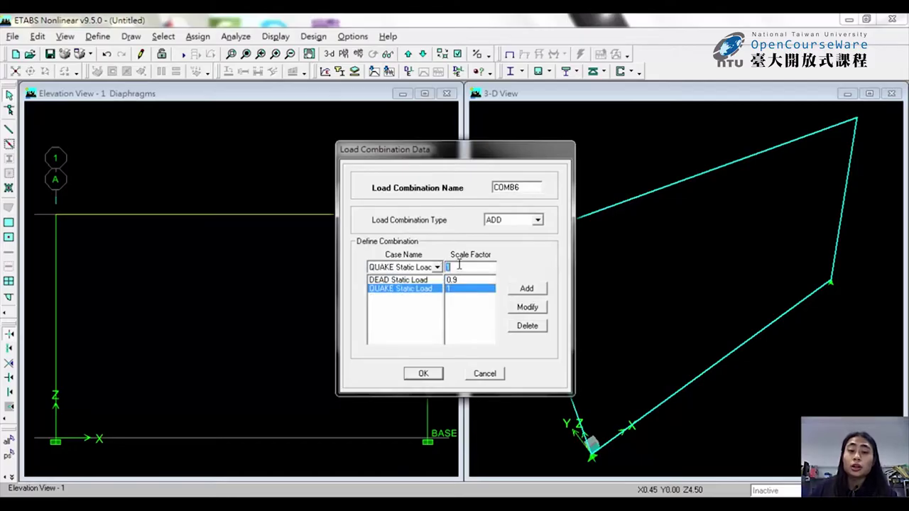
left_click(526, 288)
left_click(523, 309)
left_click(536, 309)
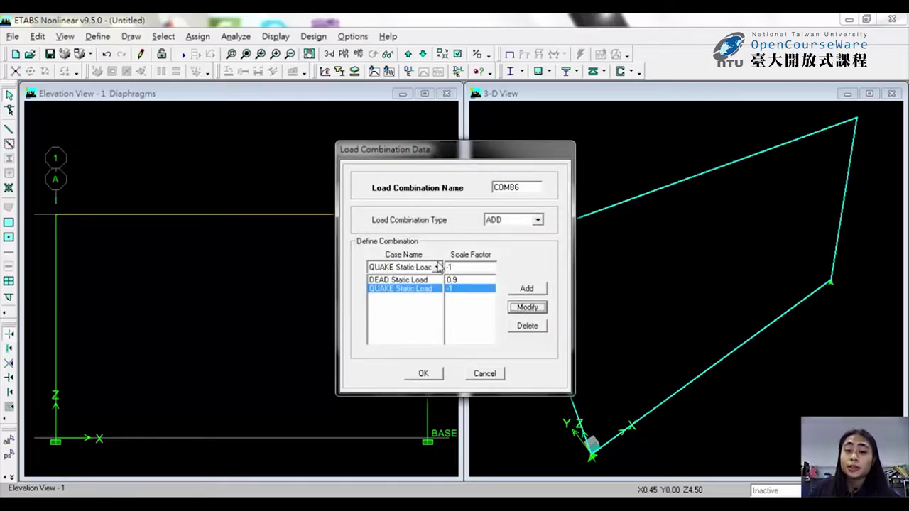
left_click(423, 373)
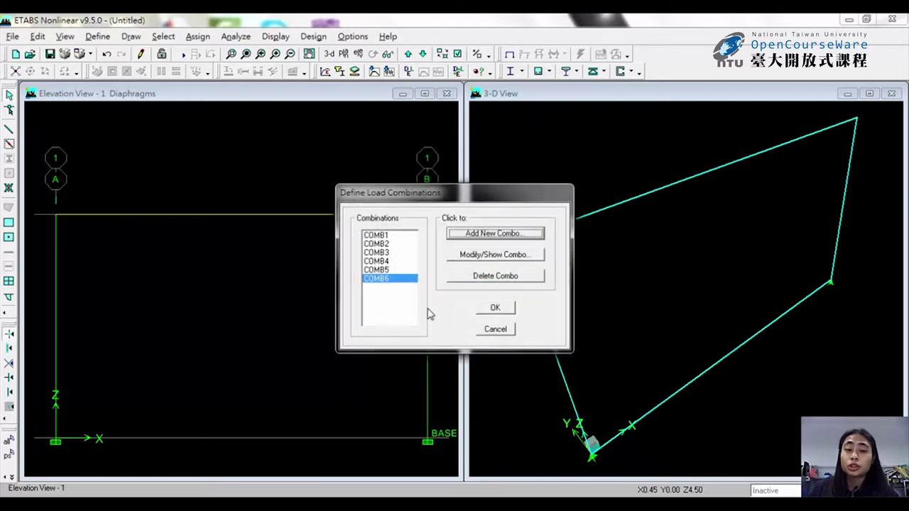
left_click(500, 309)
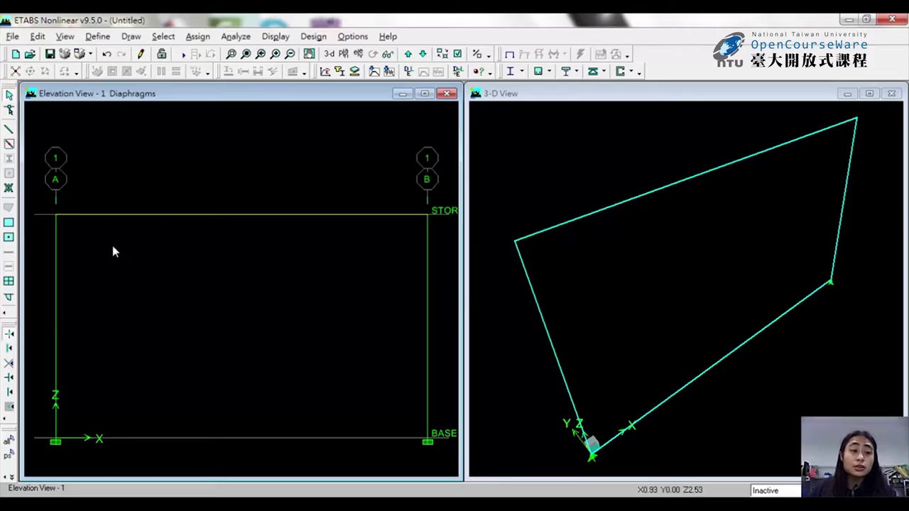
Assign a DEAD point force of -9.54 ton in global Z to the STORY1 joint at grid A.
left_click(54, 214)
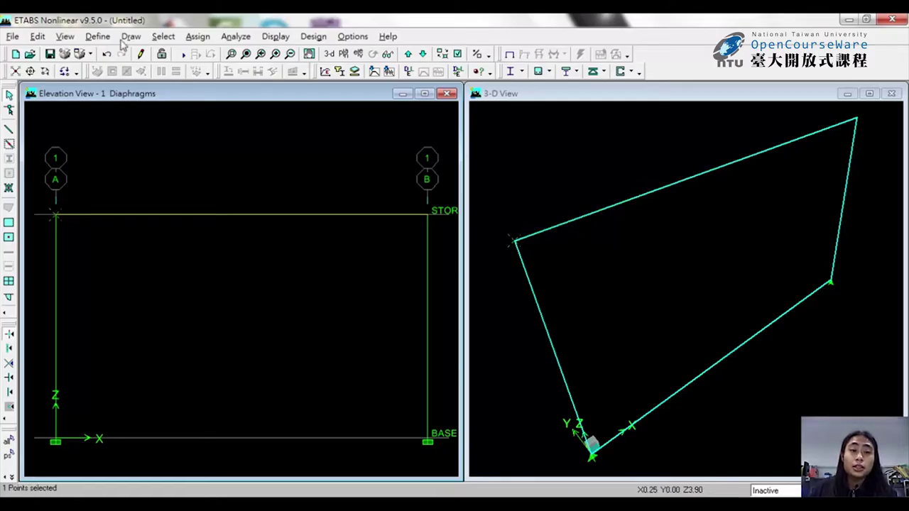
left_click(188, 37)
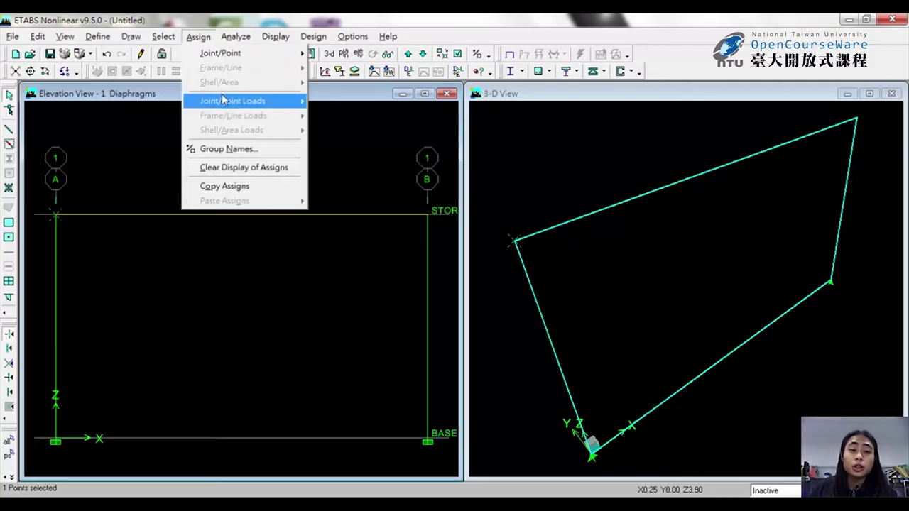
mouse_move(223, 99)
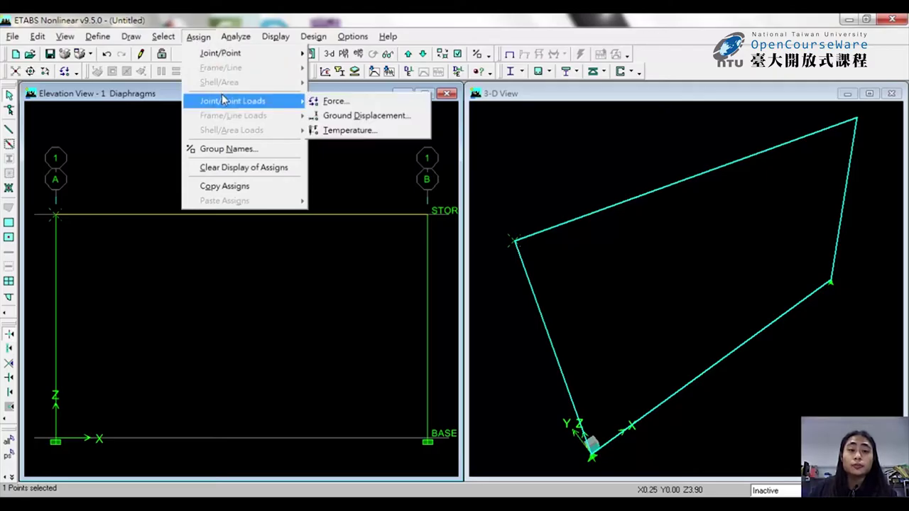
left_click(337, 103)
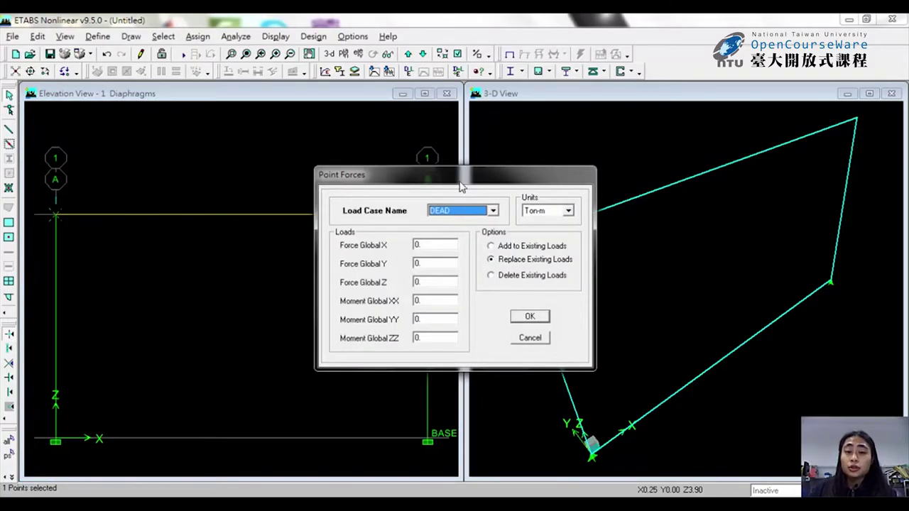
double_click(447, 281)
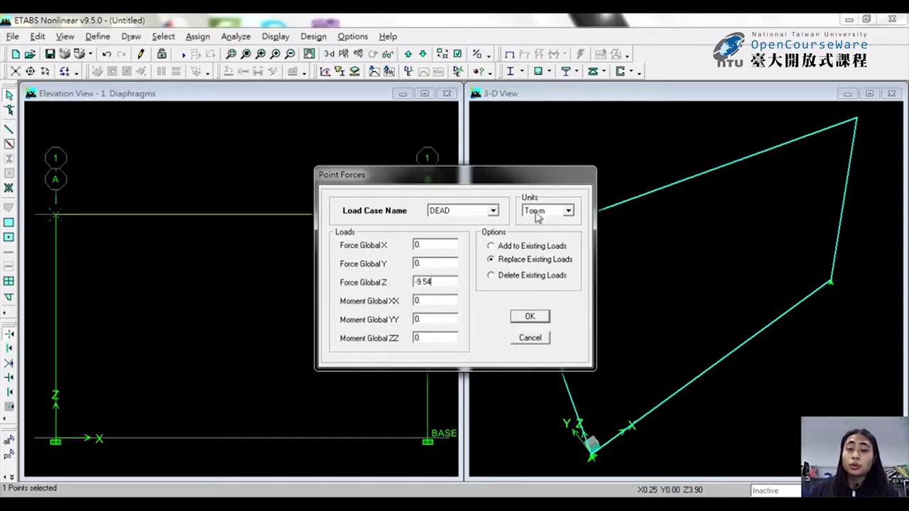
left_click(529, 317)
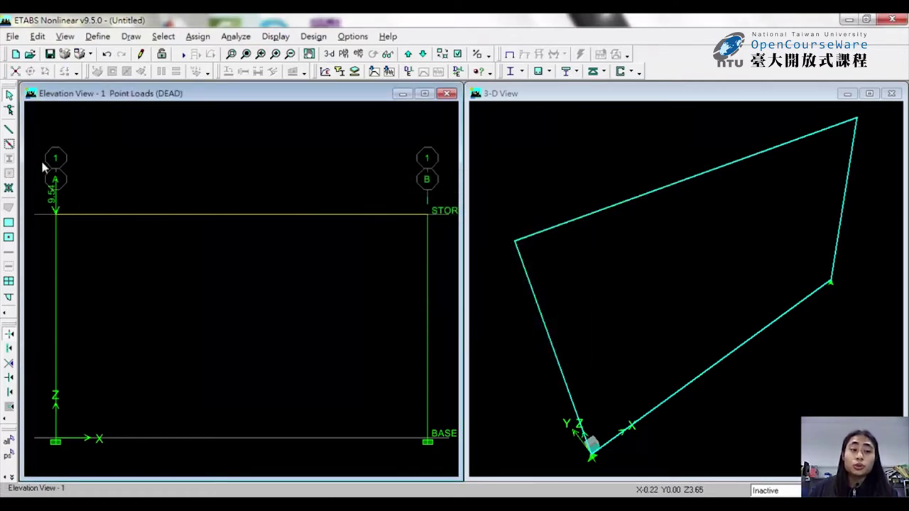
Assign a DEAD point force of -22.43 ton in global Z to the STORY1 joint at grid B.
left_click(426, 213)
left_click(199, 38)
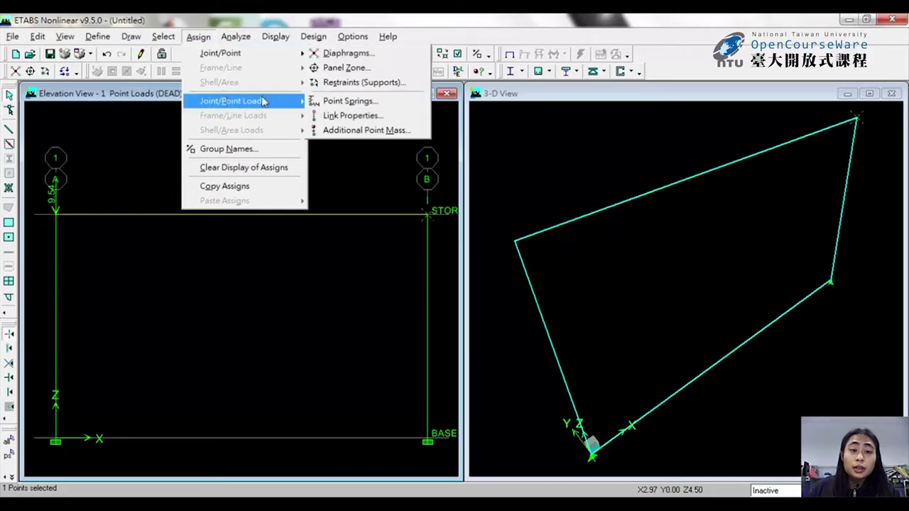
mouse_move(234, 100)
left_click(325, 99)
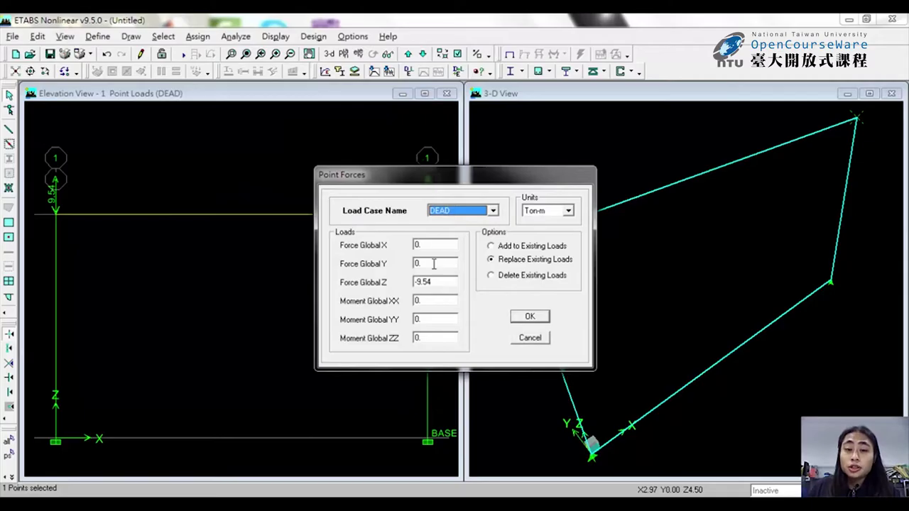
double_click(440, 282)
left_click(448, 283)
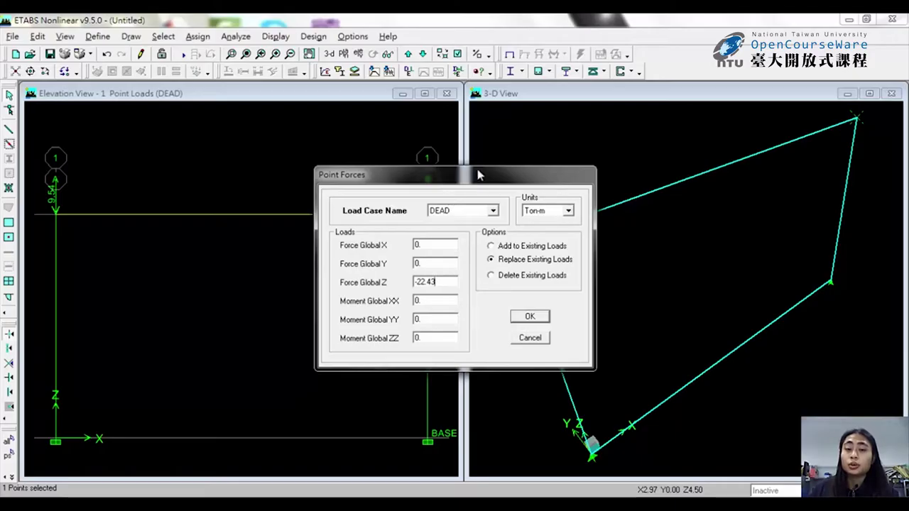
left_click(532, 317)
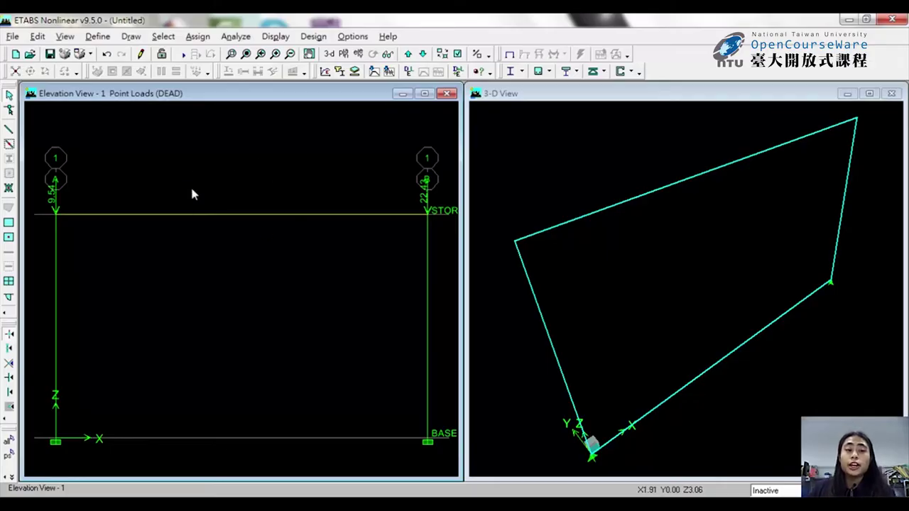
Assign a DEAD gravity trapezoidal load to the STORY1 beam, with 2.68 at relative distance 0.5 and zero at distances 0 and 1.
left_click(259, 216)
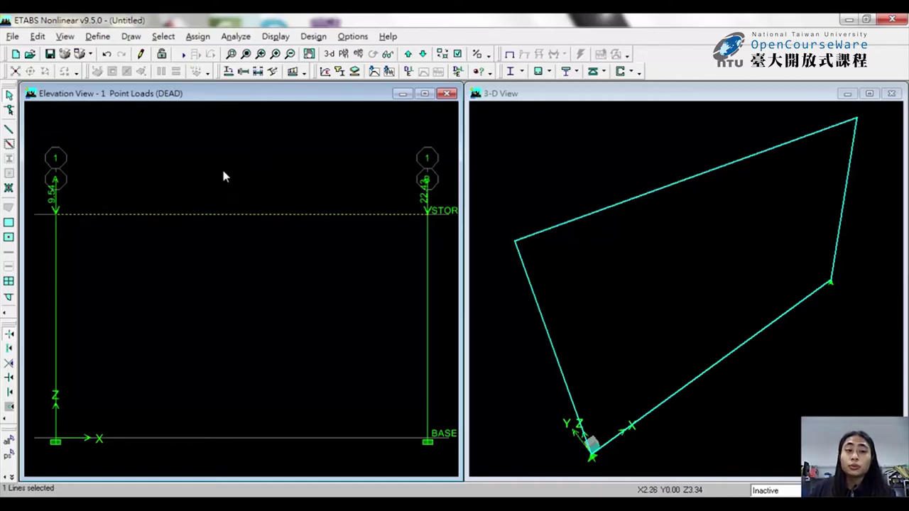
left_click(198, 37)
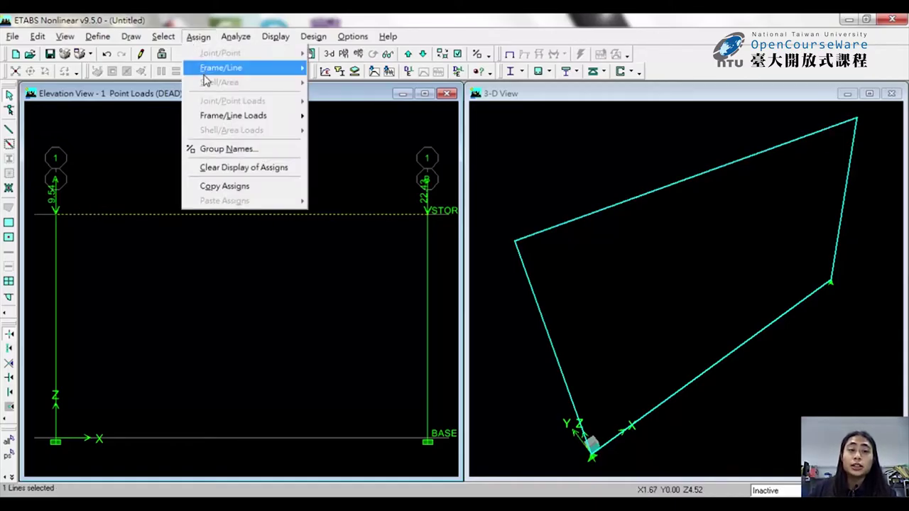
mouse_move(230, 120)
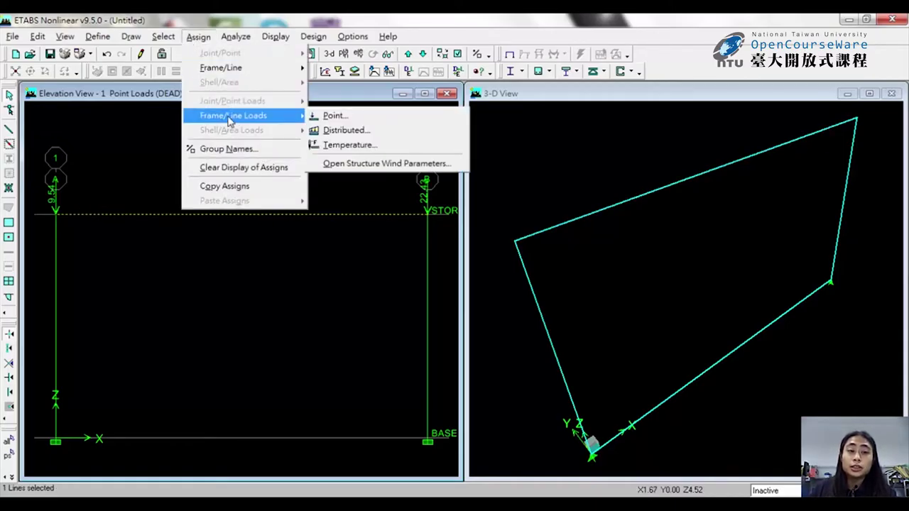
left_click(353, 132)
left_click_drag(359, 152, 517, 91)
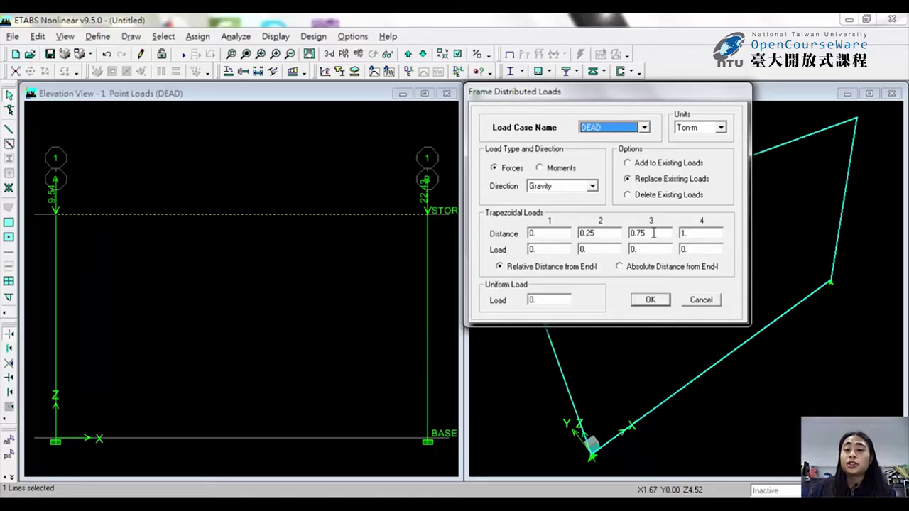
double_click(696, 233)
double_click(660, 233)
type("1")
double_click(600, 233)
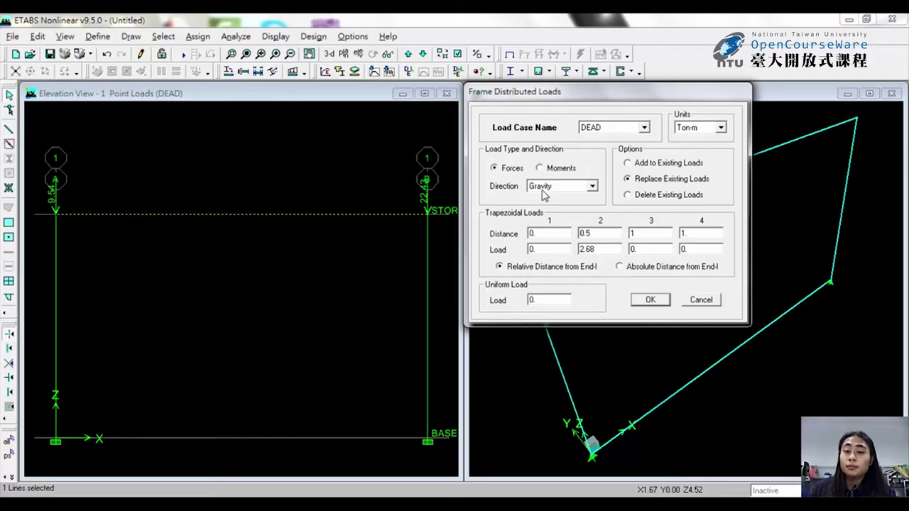
left_click(649, 300)
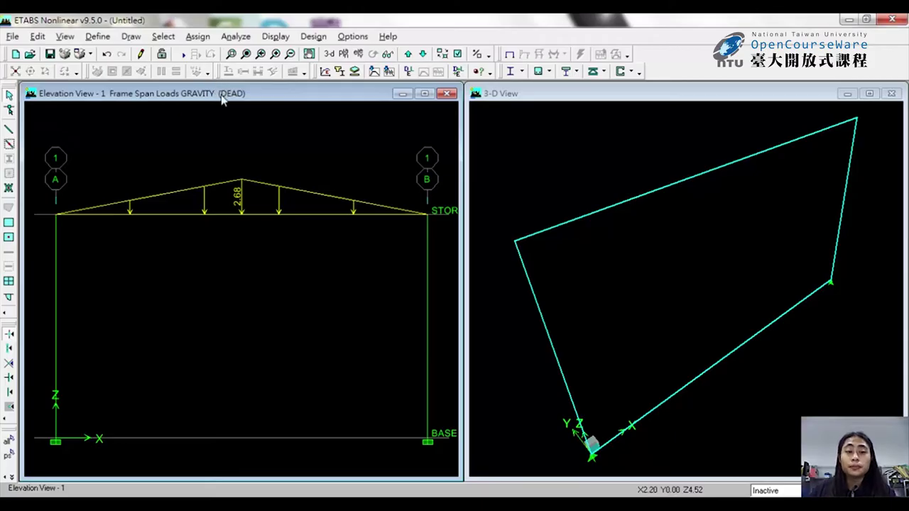
Assign a LIVE point force of -3.1 ton in global Z to the STORY1 joint at grid A.
left_click(55, 216)
left_click(193, 37)
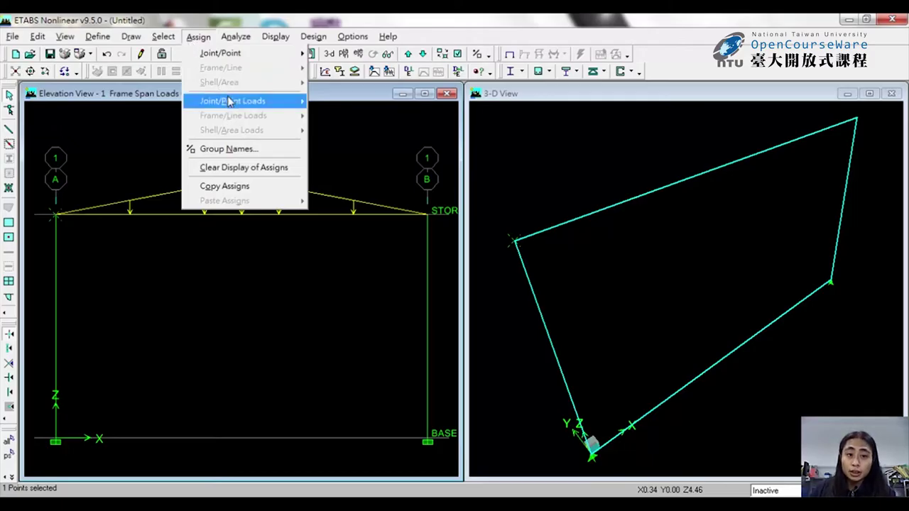
mouse_move(267, 103)
left_click(335, 101)
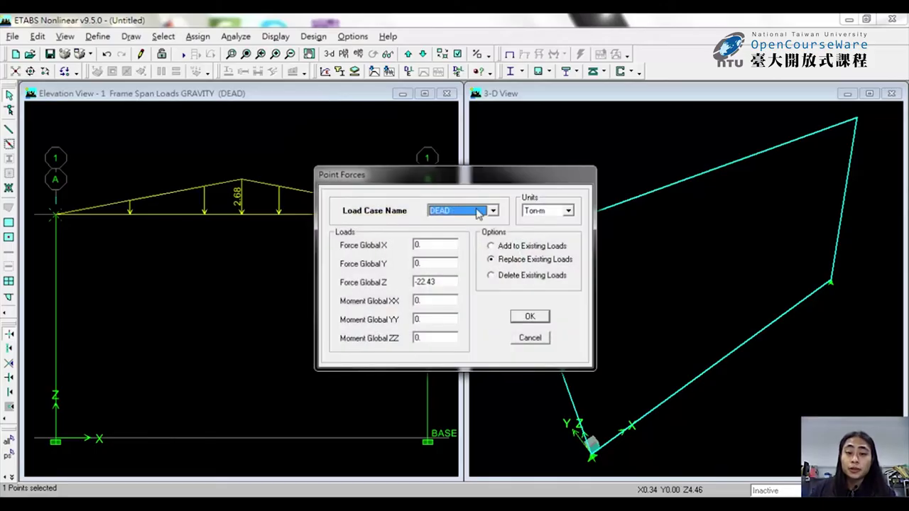
left_click(483, 210)
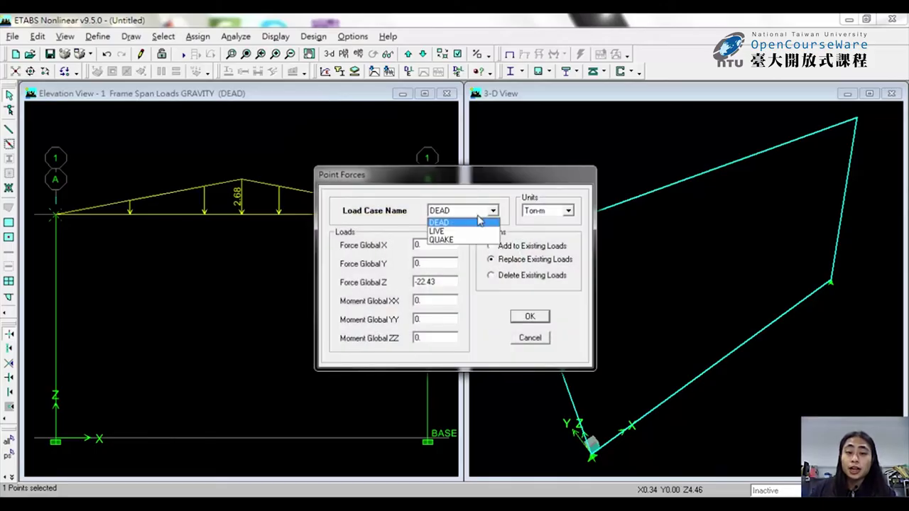
left_click(437, 231)
left_click(437, 284)
left_click(444, 282)
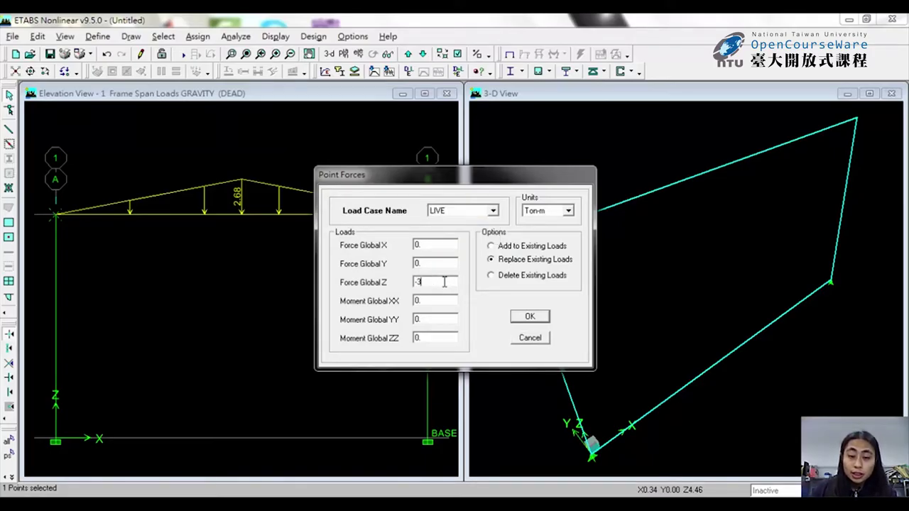
left_click(532, 316)
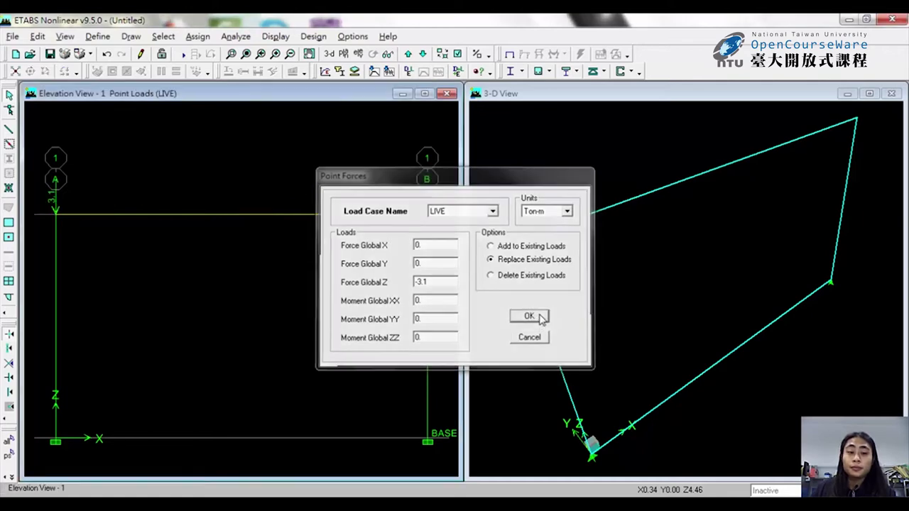
Assign a LIVE point force of -7.5 ton in global Z to the STORY1 joint at grid B.
left_click(425, 214)
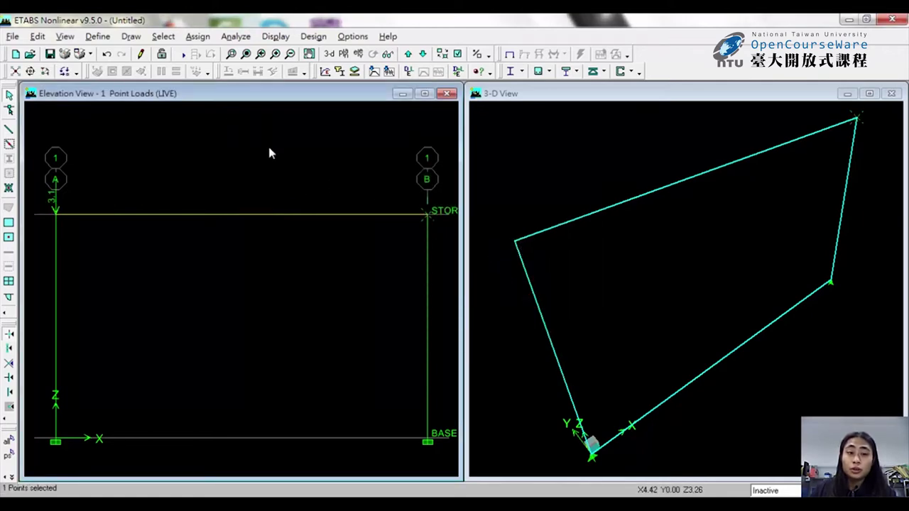
left_click(198, 36)
mouse_move(212, 100)
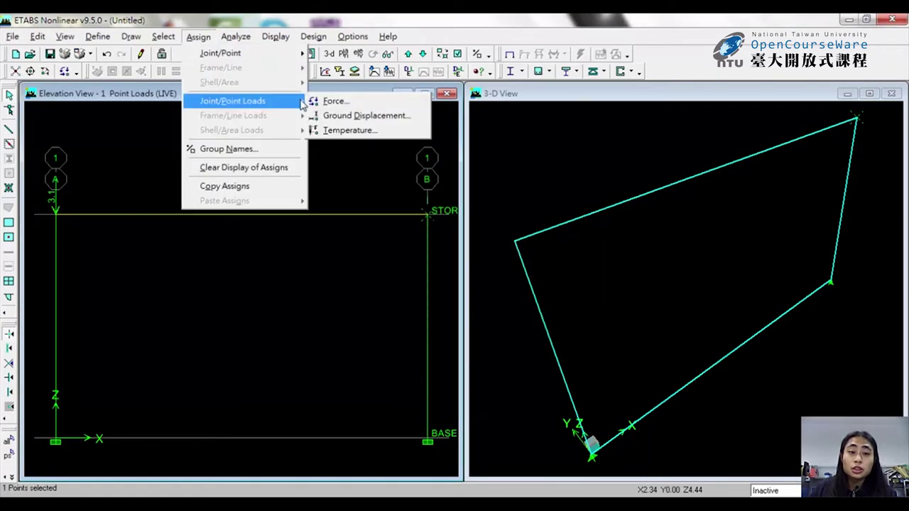
left_click(333, 101)
double_click(445, 284)
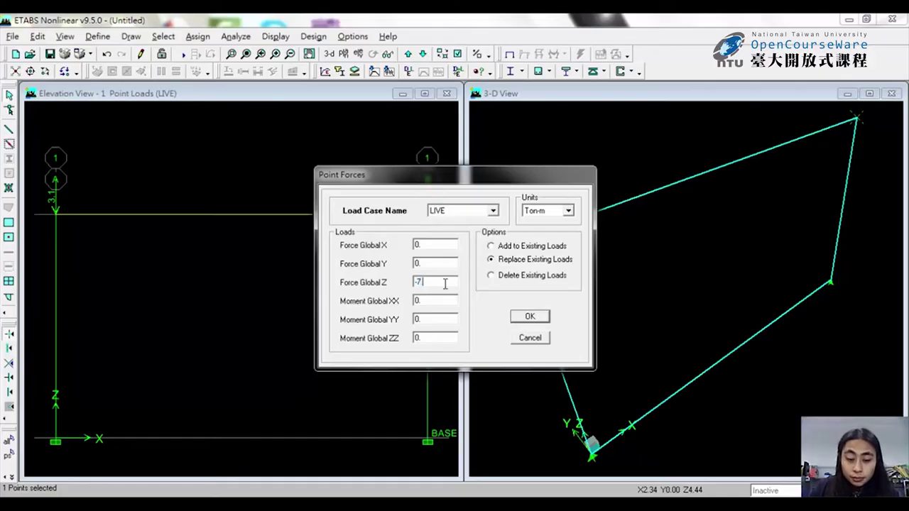
left_click(530, 316)
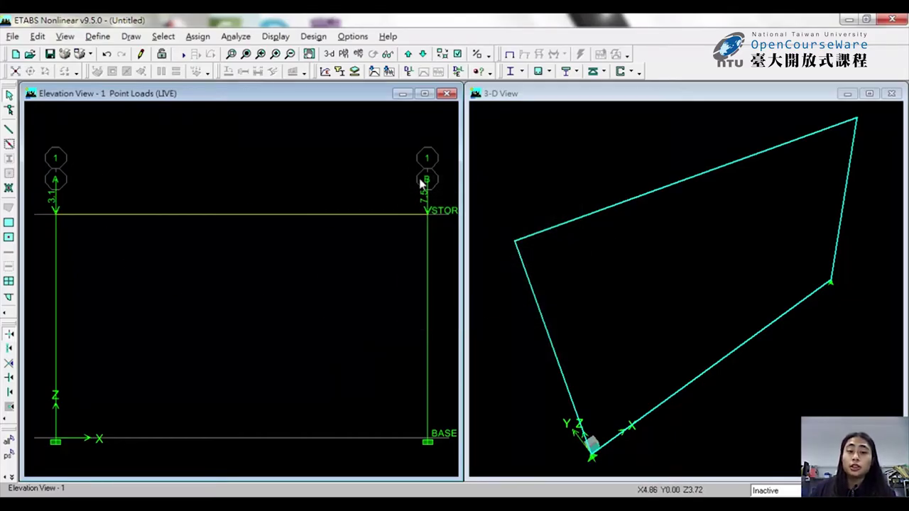
Assign a LIVE gravity trapezoidal load to the STORY1 beam, with a load of 1.00 at relative distance 0.5.
left_click(263, 218)
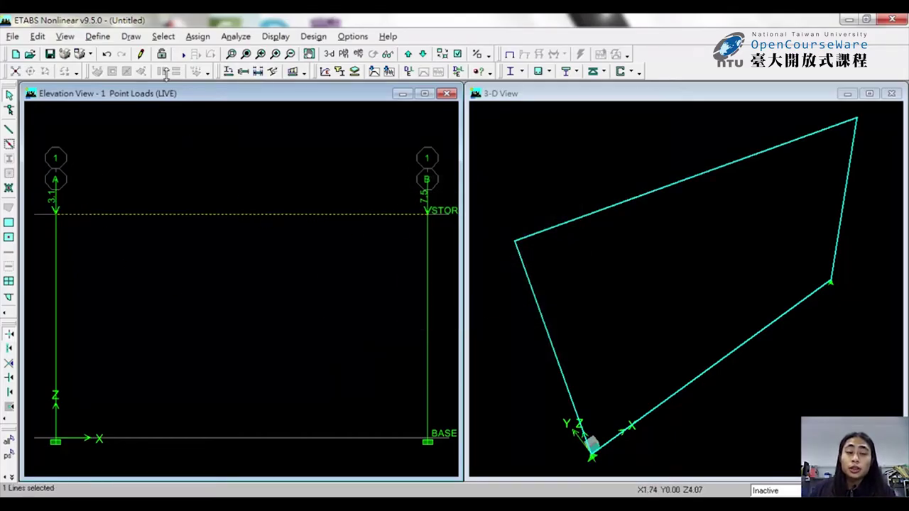
left_click(196, 36)
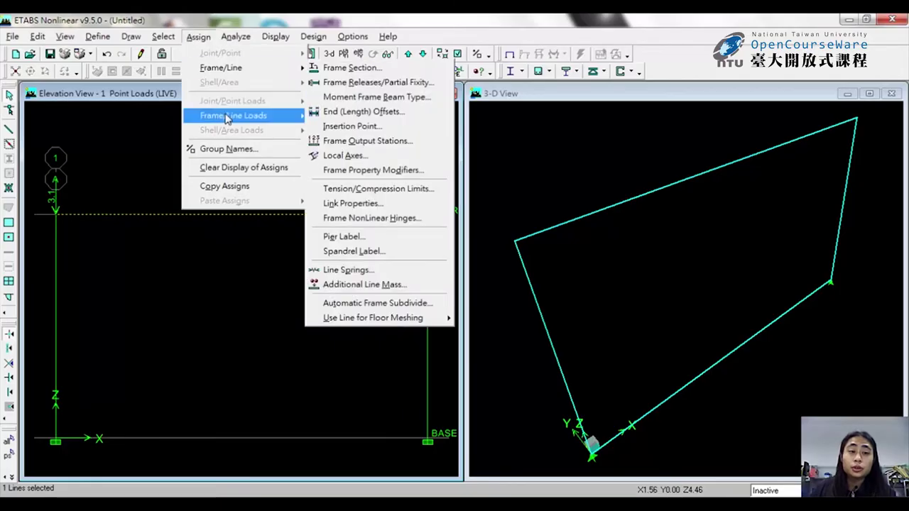
mouse_move(288, 124)
left_click(340, 128)
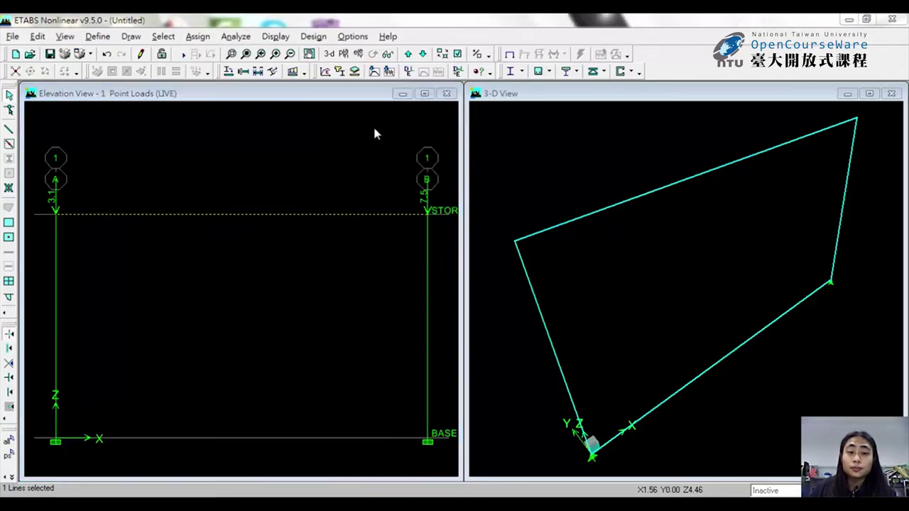
left_click(487, 191)
left_click(470, 211)
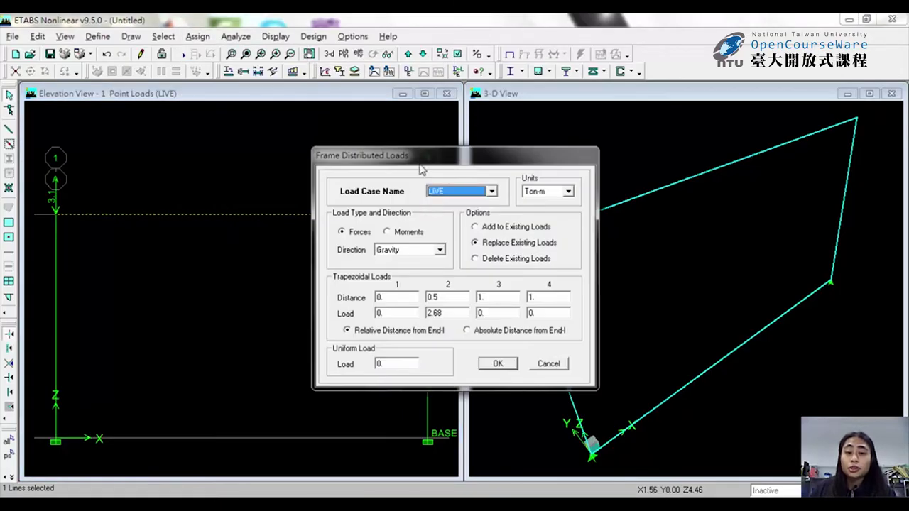
double_click(448, 316)
type("1")
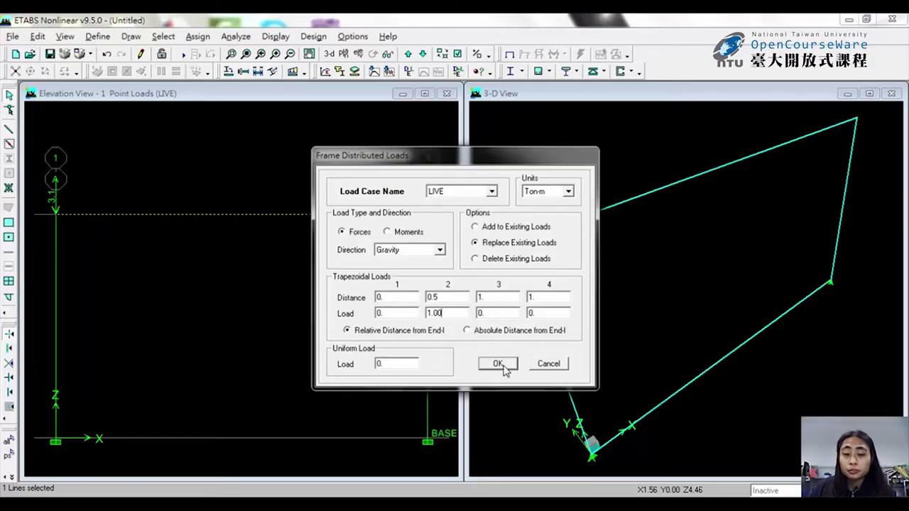
left_click(500, 365)
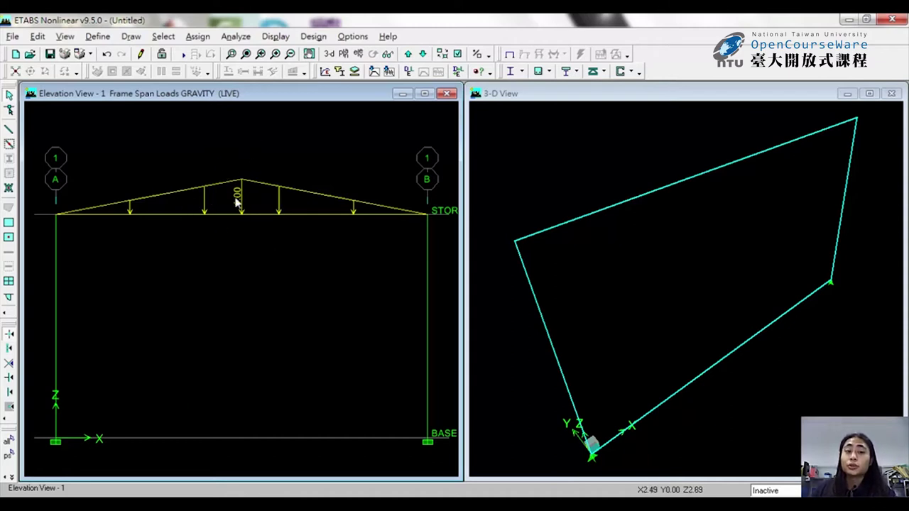
Show the LIVE joint forces with their loading values in the elevation view.
left_click(280, 40)
mouse_move(340, 73)
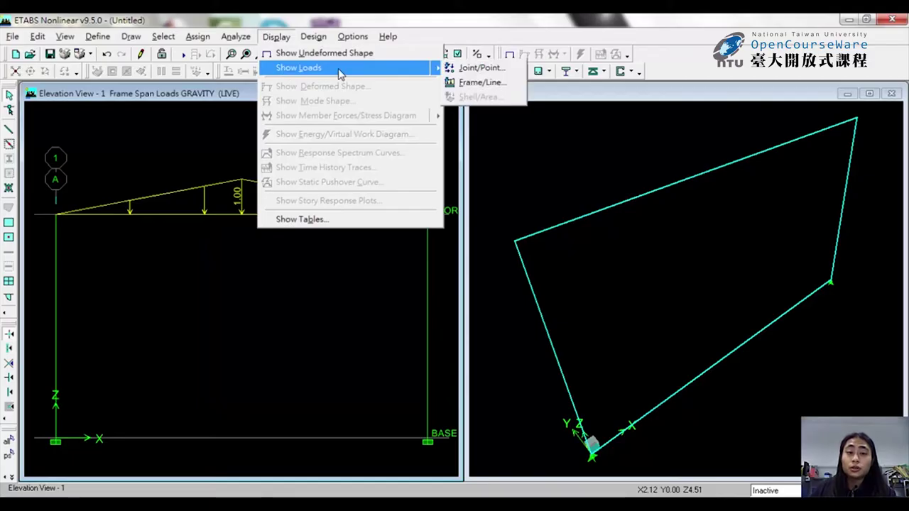
left_click(473, 69)
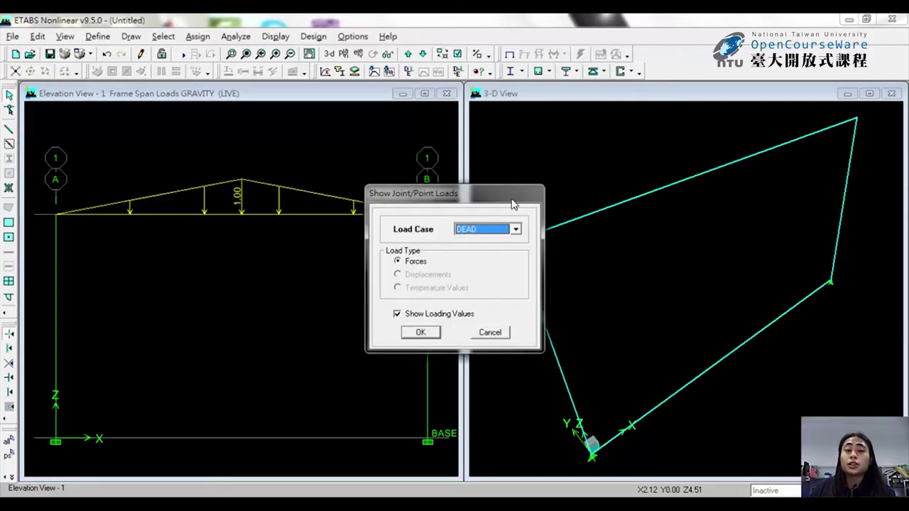
left_click(481, 230)
left_click(479, 251)
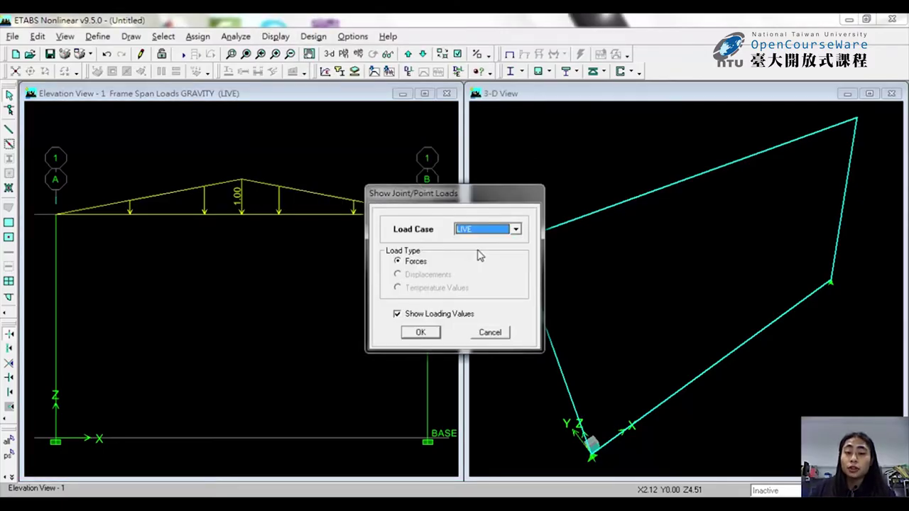
left_click(425, 337)
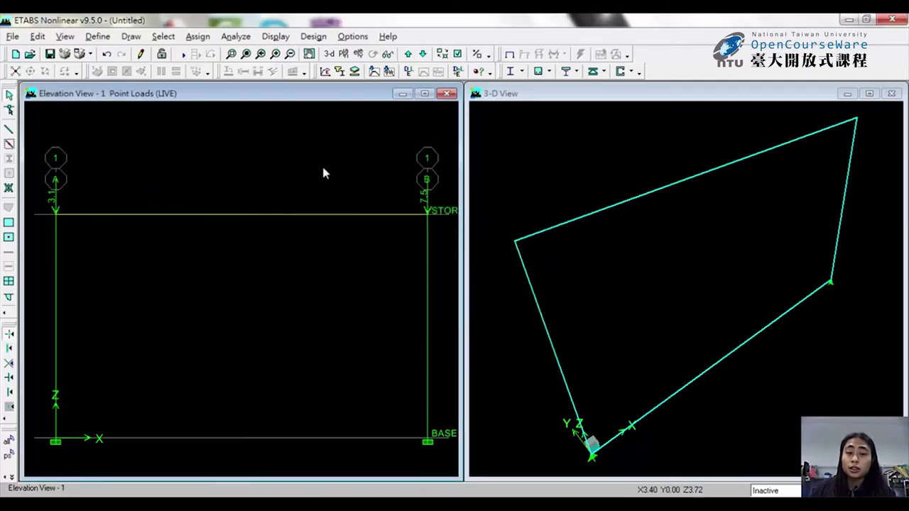
Show the LIVE frame span loads in the elevation view, including point loads and loading values.
left_click(276, 36)
left_click(329, 68)
left_click(466, 82)
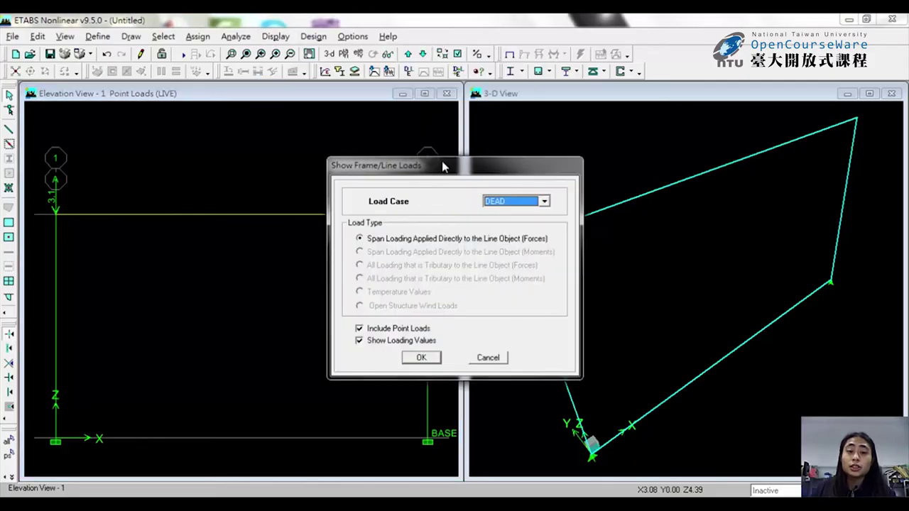
left_click(501, 203)
left_click(503, 223)
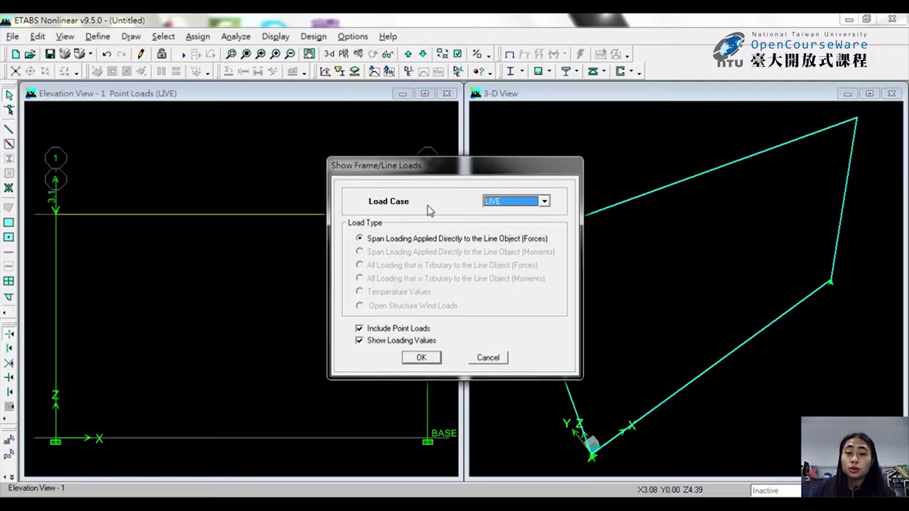
left_click(421, 357)
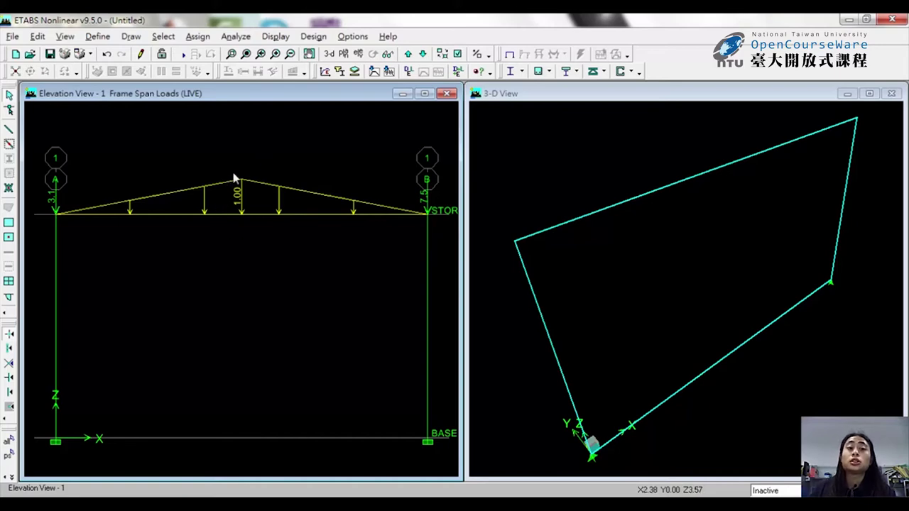
Show the DEAD joint forces with their loading values in the elevation view.
left_click(275, 37)
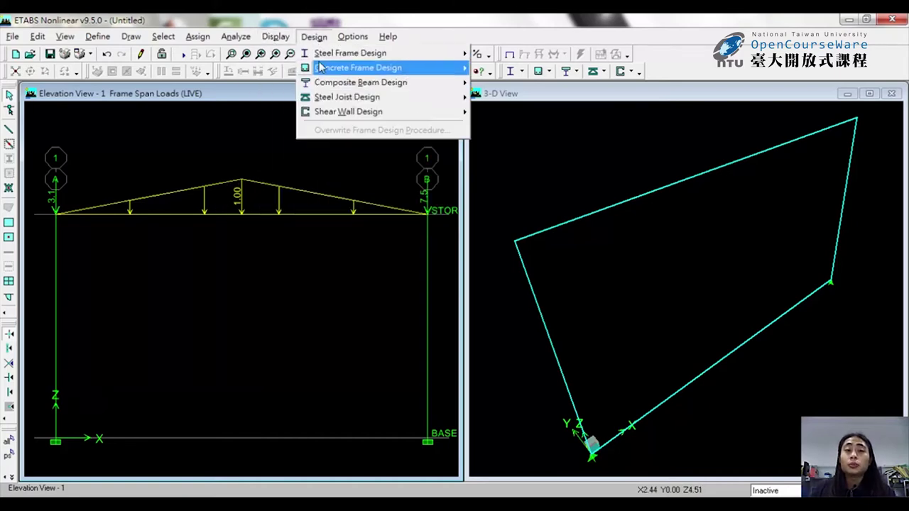
mouse_move(395, 67)
left_click(488, 87)
left_click(516, 229)
left_click(470, 246)
left_click(420, 331)
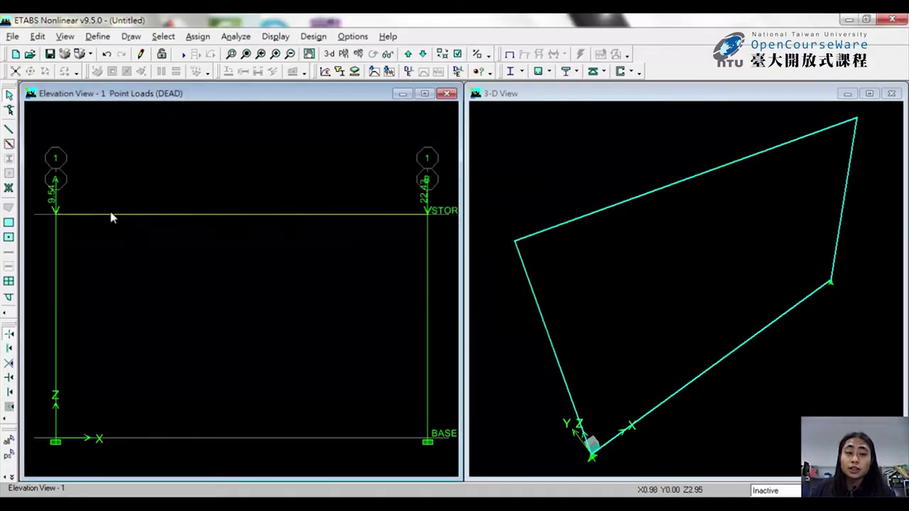
Show the DEAD frame span loads in the elevation view, including point loads and loading values.
left_click(285, 36)
key("Escape")
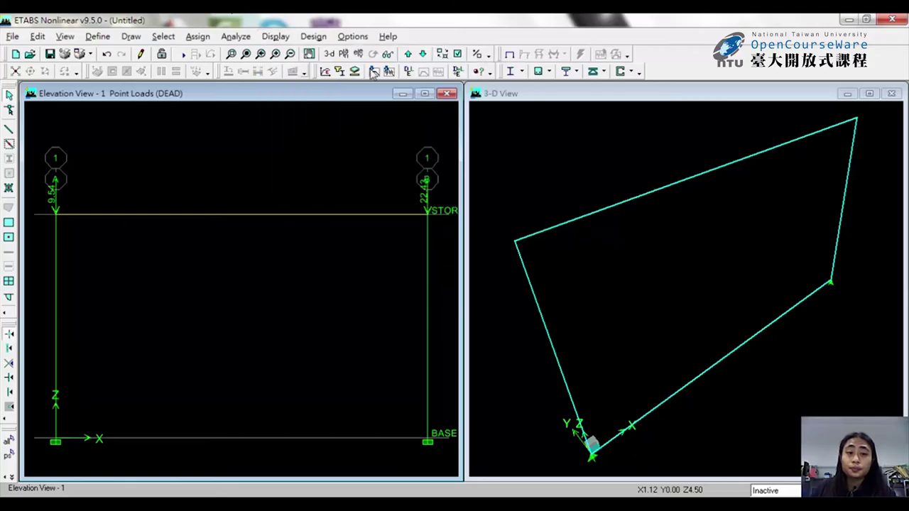
left_click(285, 36)
mouse_move(391, 68)
left_click(475, 84)
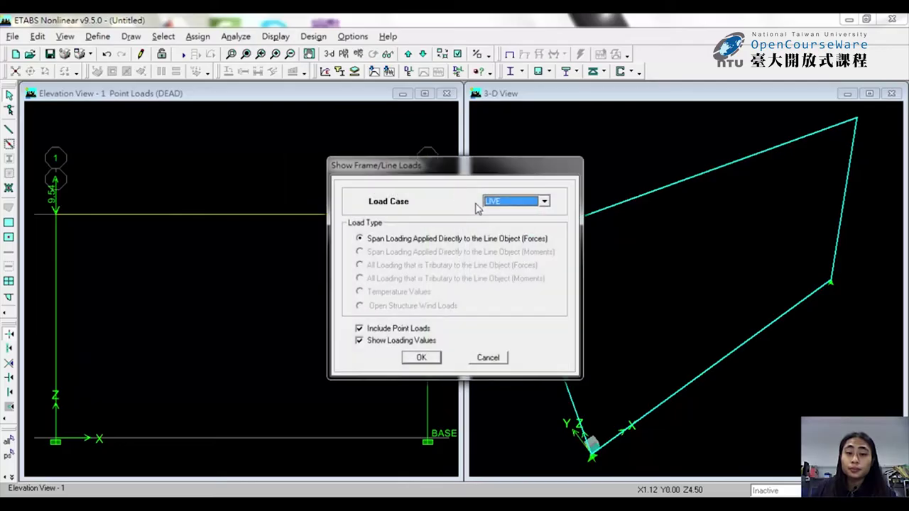
left_click(422, 358)
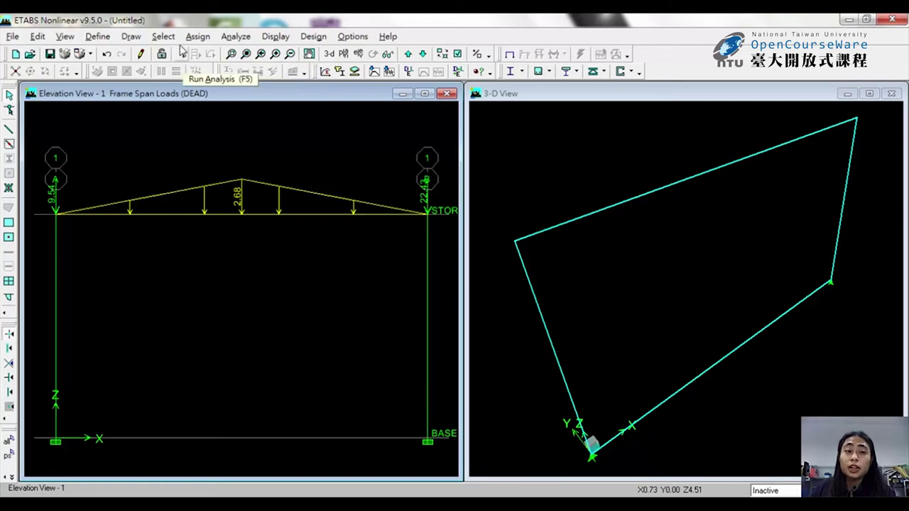
Start the analysis run and save the model as test1 in the test folder.
left_click(195, 72)
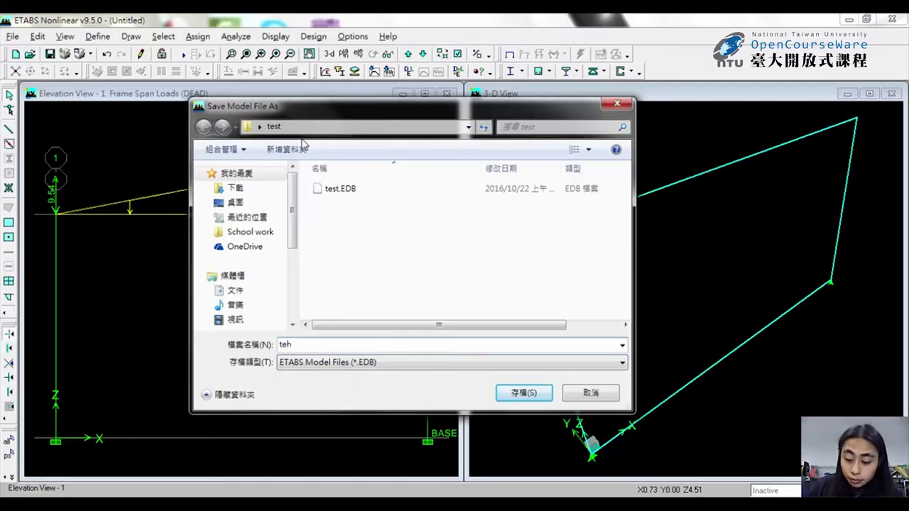
type("teh")
key("BackSpace")
type("st1")
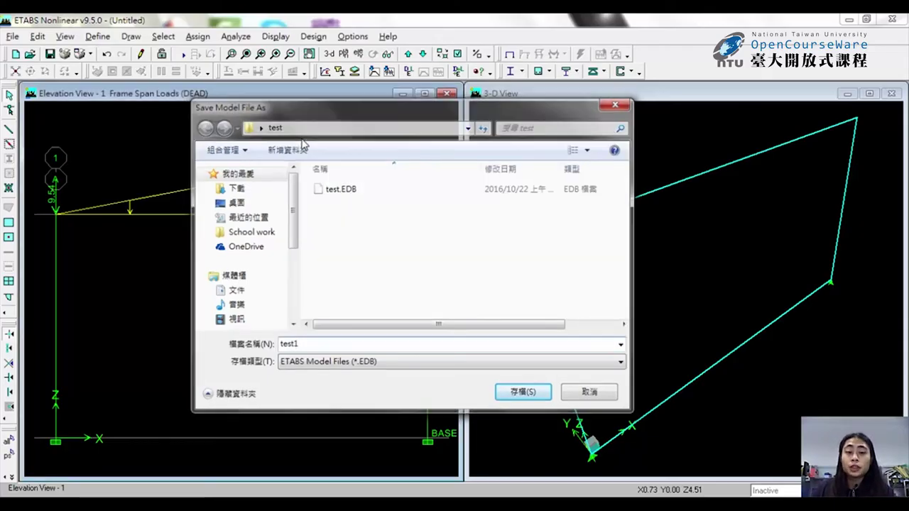
Save the model as test1 to run the analysis, and return the 3-D view to the undeformed shape.
key("Return")
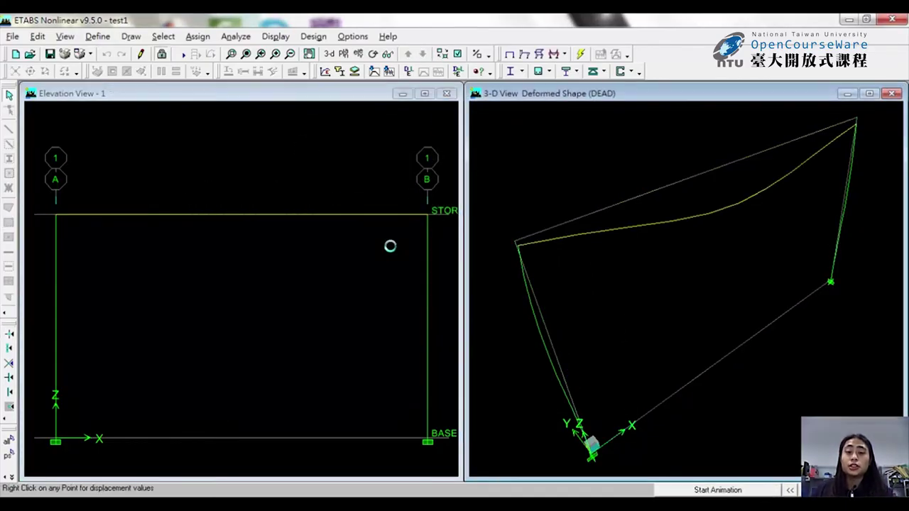
left_click(346, 227)
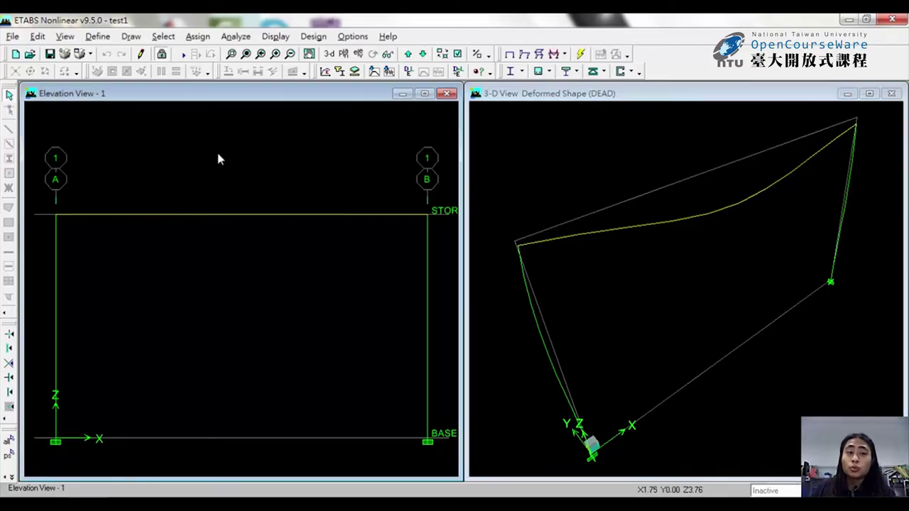
left_click(526, 122)
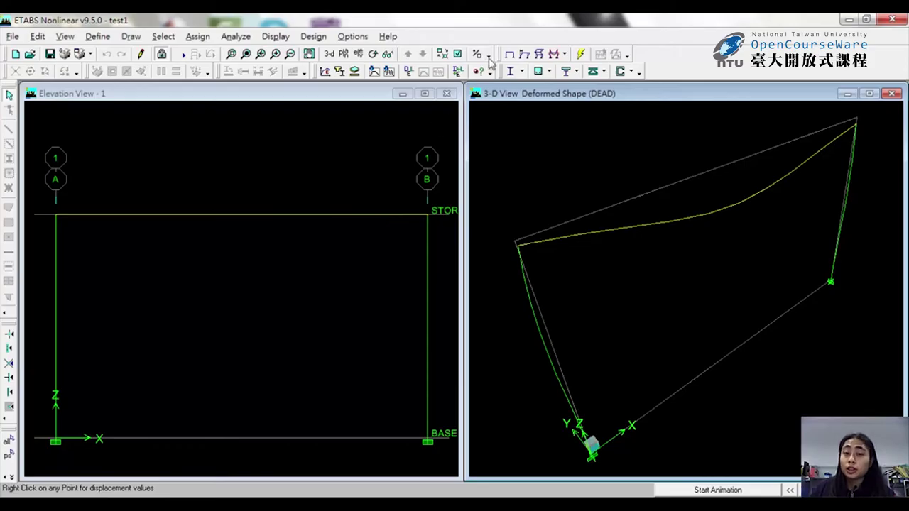
left_click(513, 55)
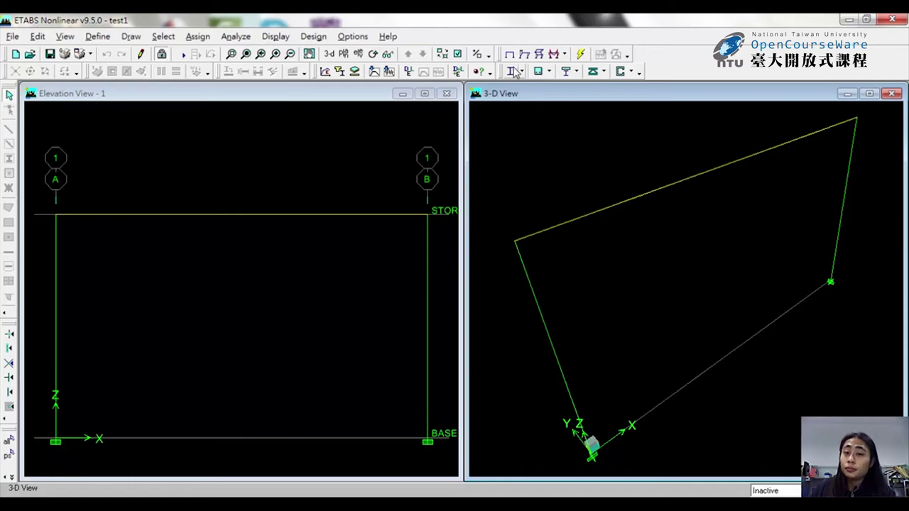
Show the filled Moment 3-3 diagram of the frames for the COMB2 combination in the elevation view.
left_click(377, 168)
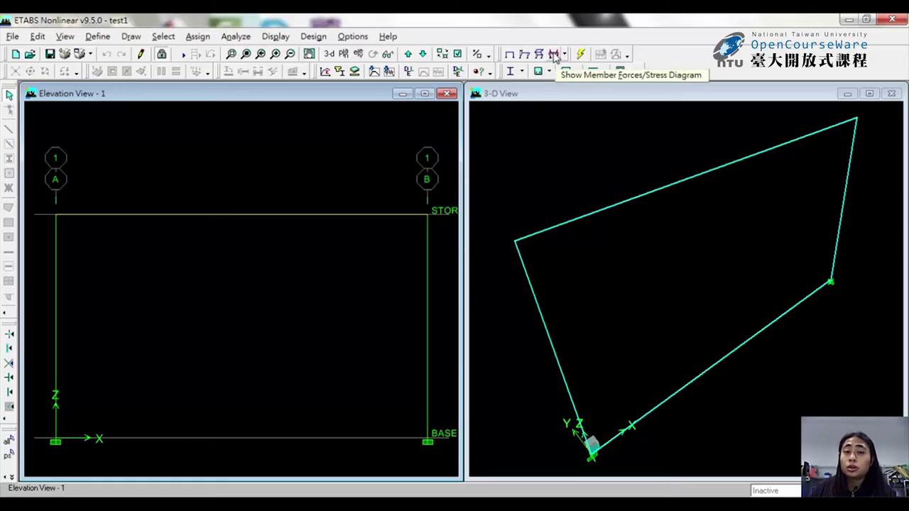
left_click(284, 39)
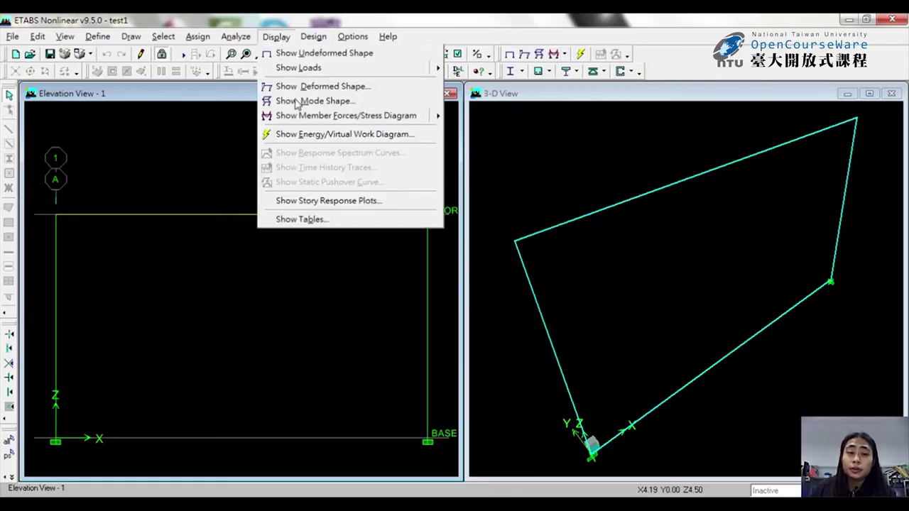
mouse_move(302, 118)
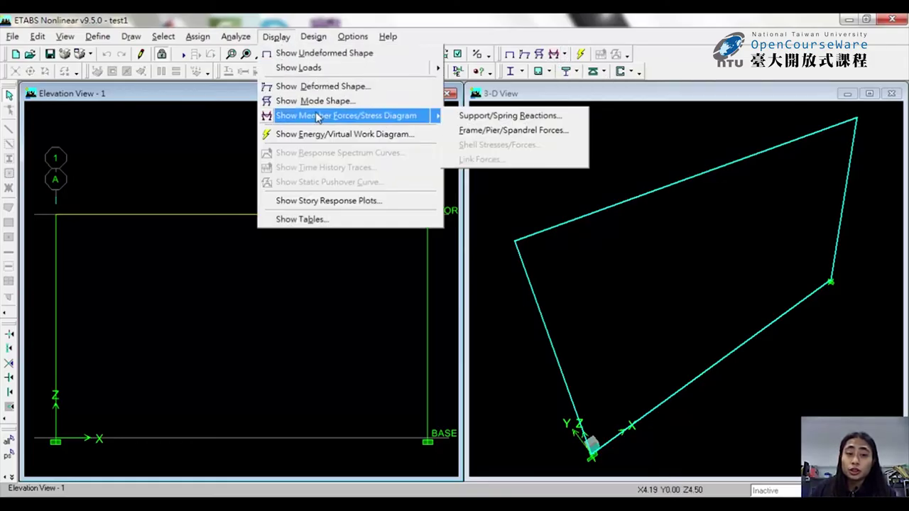
left_click(529, 131)
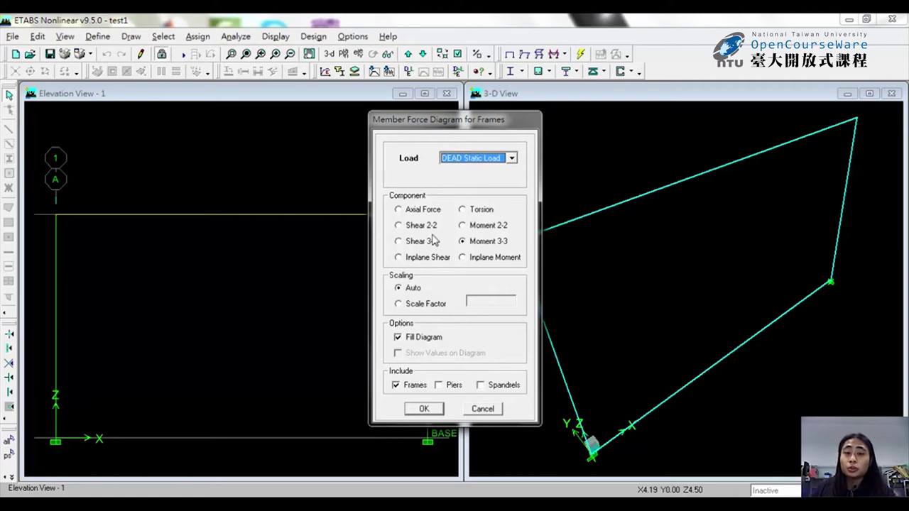
left_click(402, 210)
left_click(435, 226)
left_click(482, 243)
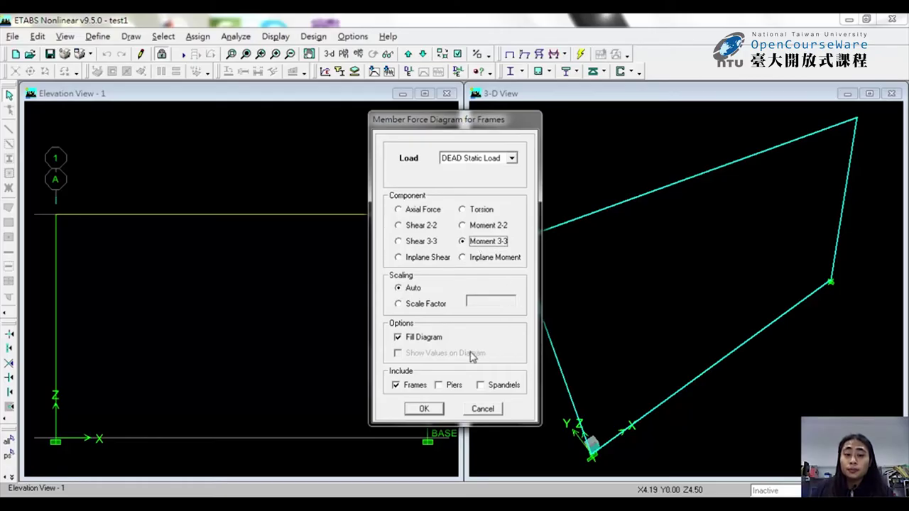
left_click(485, 160)
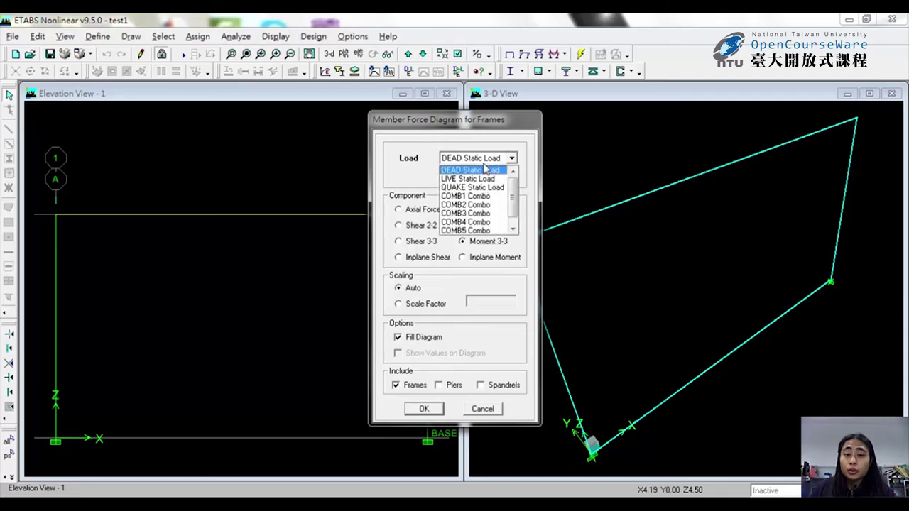
left_click(476, 205)
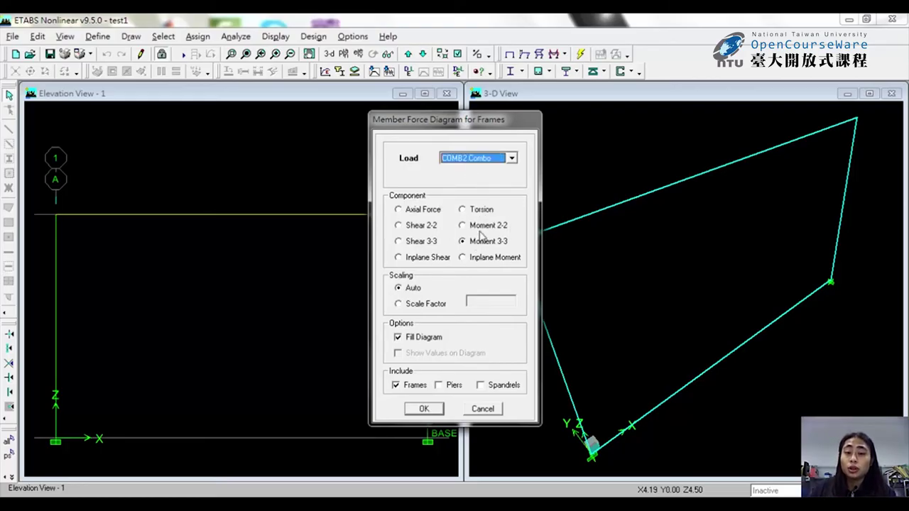
left_click(424, 410)
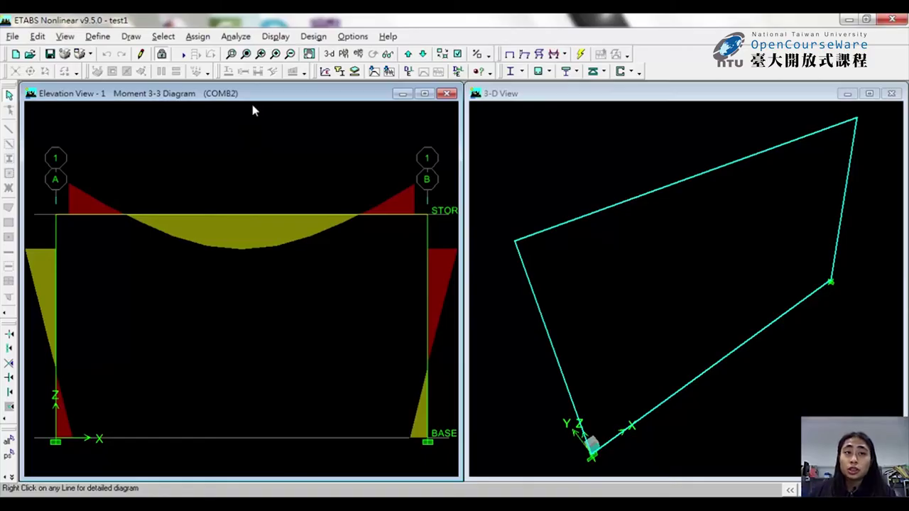
Show the filled Shear 2-2 diagram of the frames for the COMB3 combination in the elevation view.
left_click(564, 54)
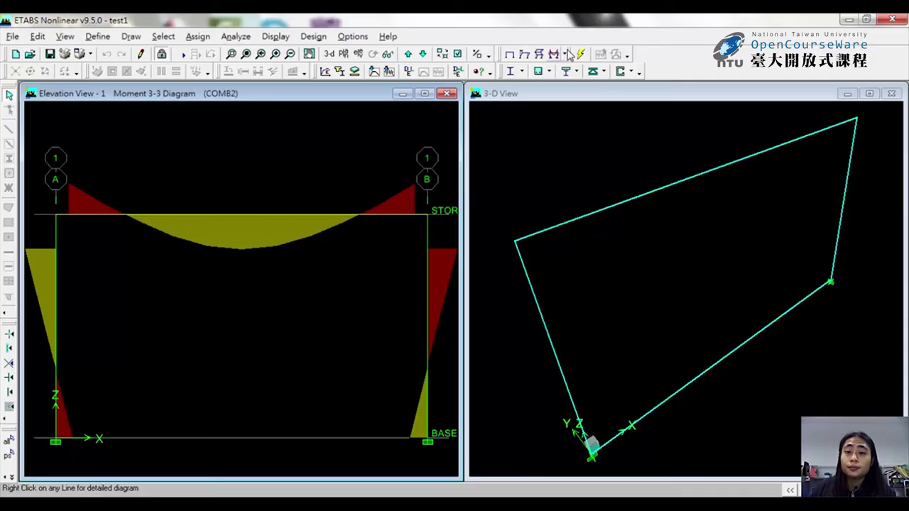
left_click(575, 83)
left_click(501, 158)
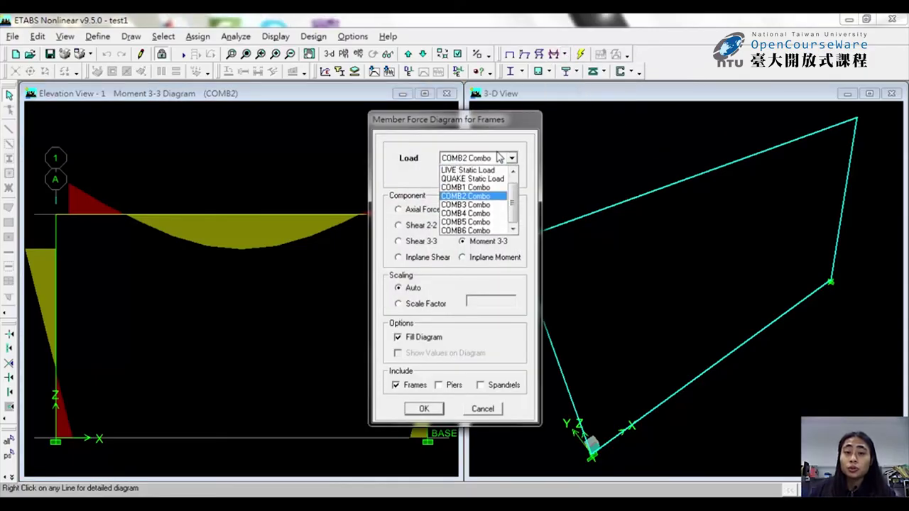
left_click(490, 205)
left_click(410, 225)
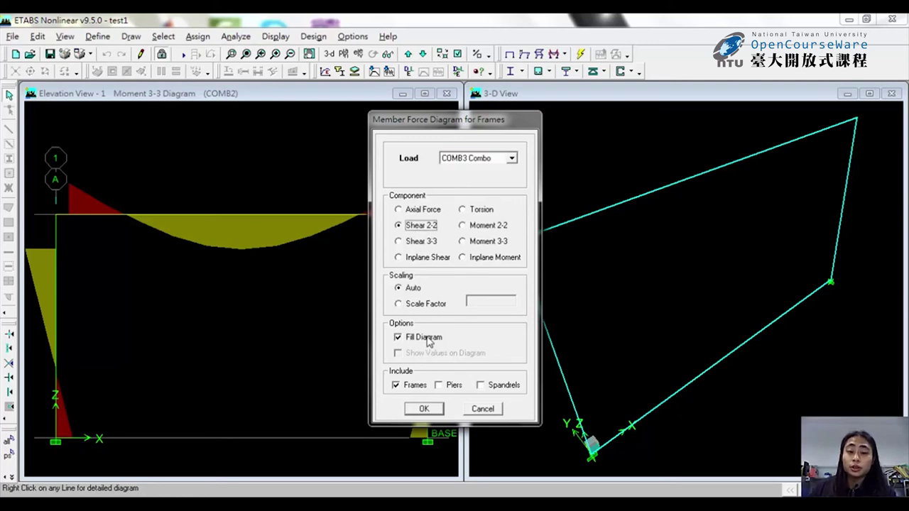
left_click(424, 410)
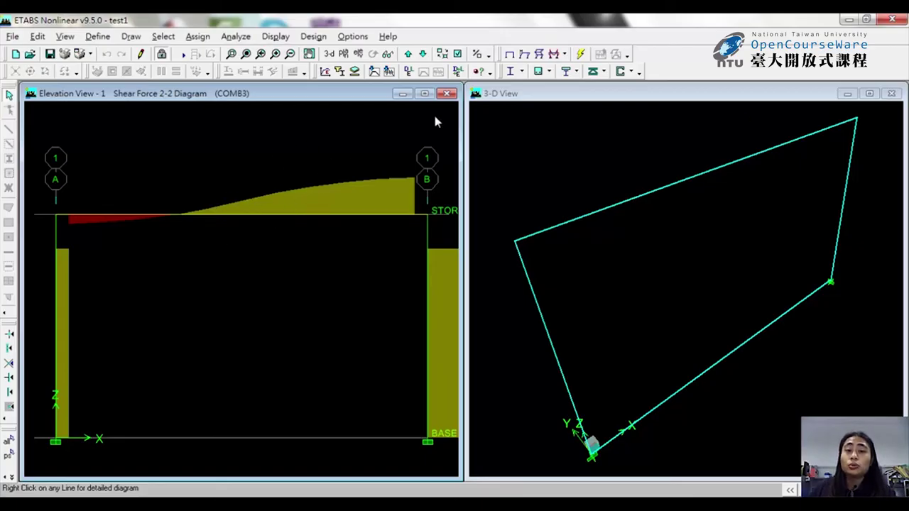
Examine the top beam's detailed COMB3 load, shear, moment and deflection diagrams, using Scroll for Values to read values along its length.
right_click(224, 222)
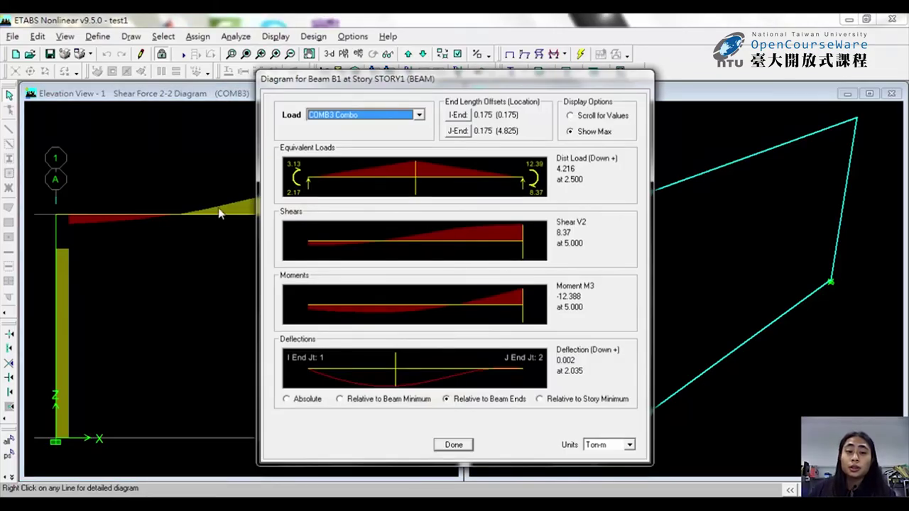
left_click(572, 116)
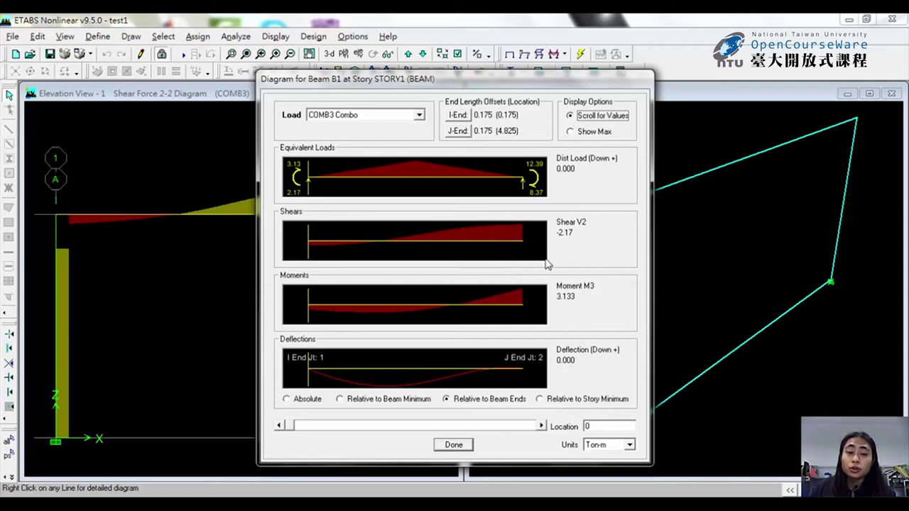
mouse_move(292, 427)
left_mouse_down()
mouse_move(522, 425)
mouse_move(287, 423)
left_mouse_up()
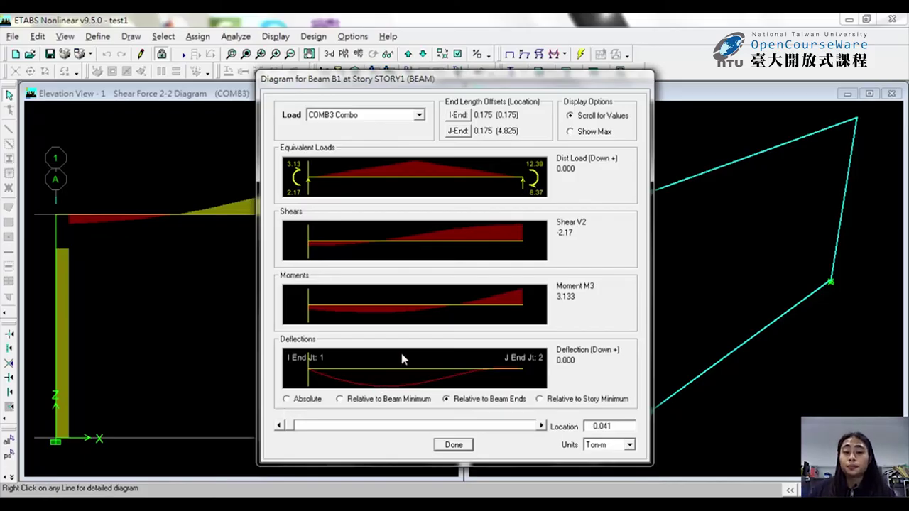
left_click(458, 446)
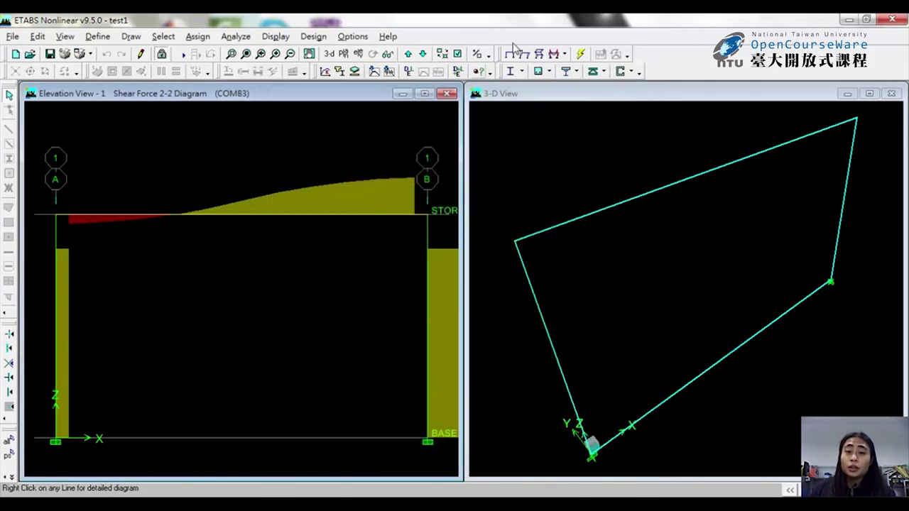
Switch the elevation view's member force diagram back to Moment 3-3 for the COMB2 combination.
left_click(566, 55)
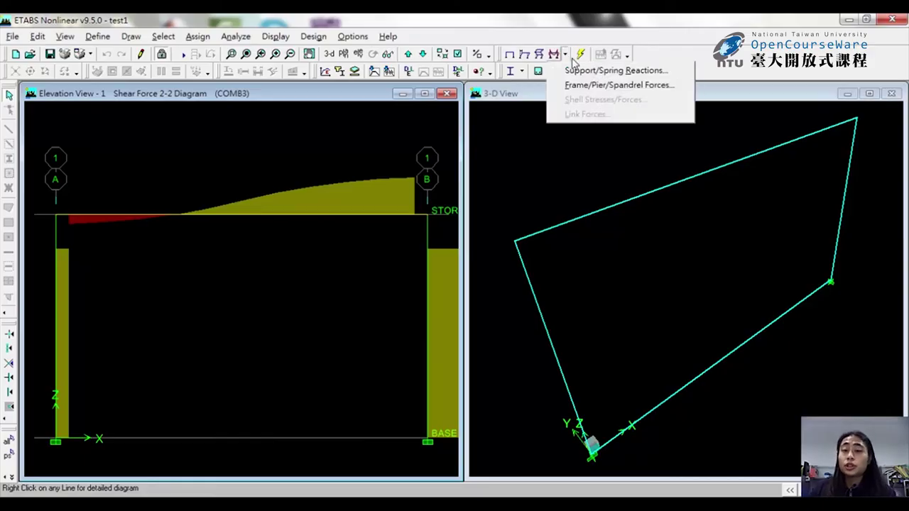
left_click(618, 84)
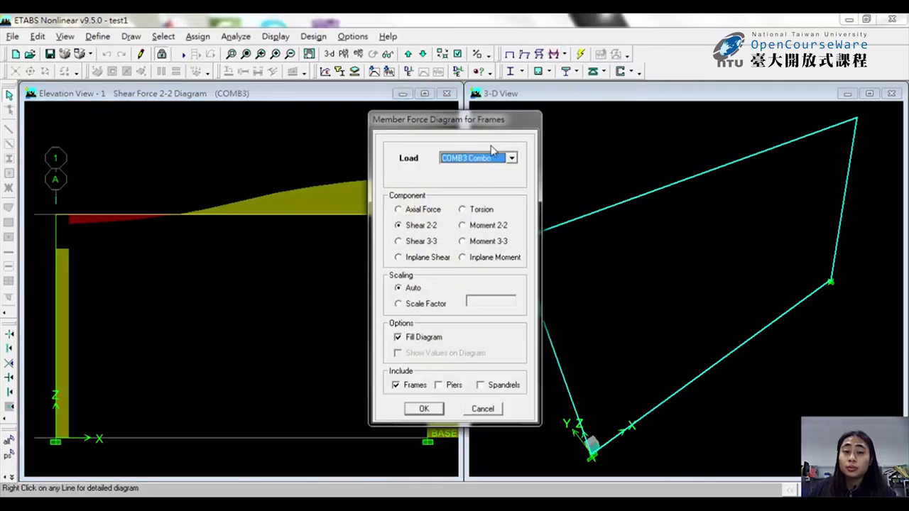
left_click(478, 162)
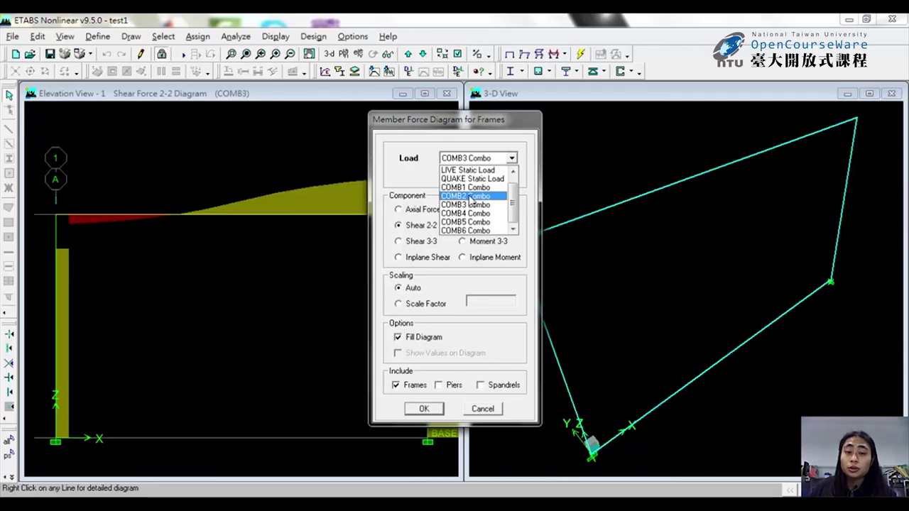
left_click(470, 196)
left_click(465, 243)
left_click(425, 408)
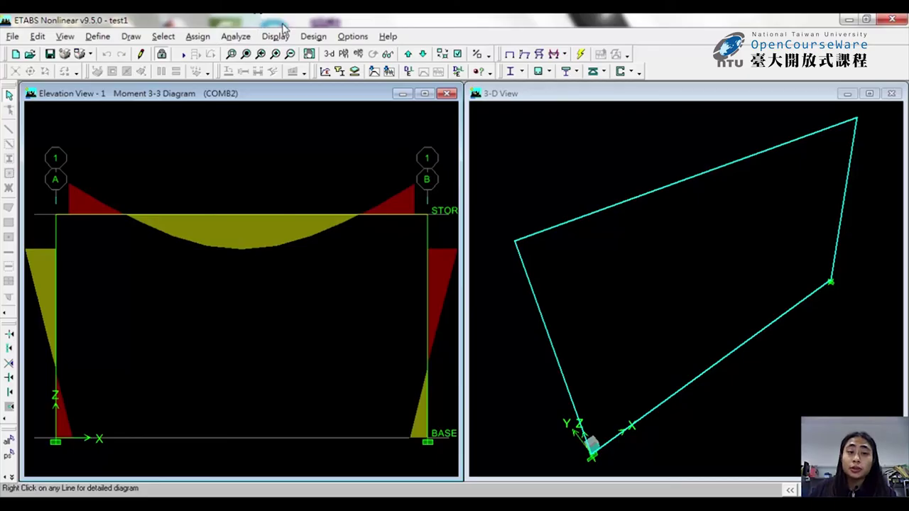
Open the list of program options that includes the moment diagram tension-side setting.
left_click(353, 37)
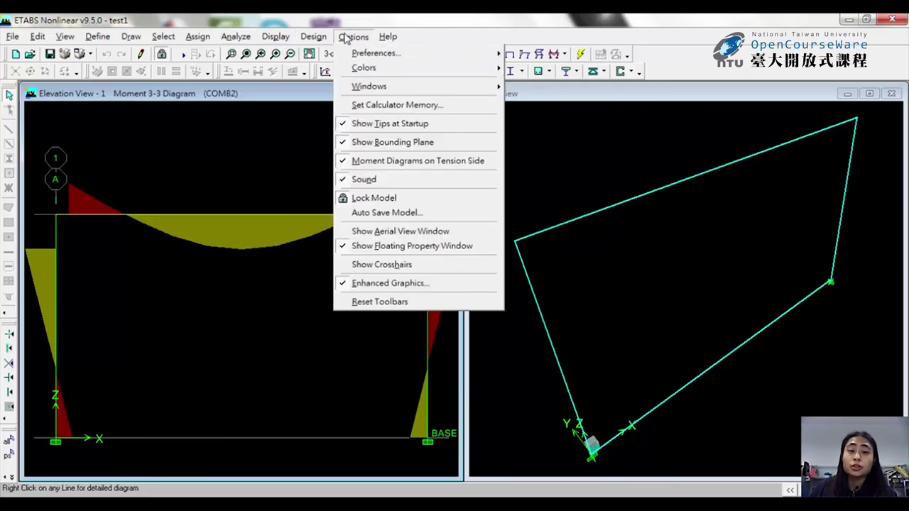